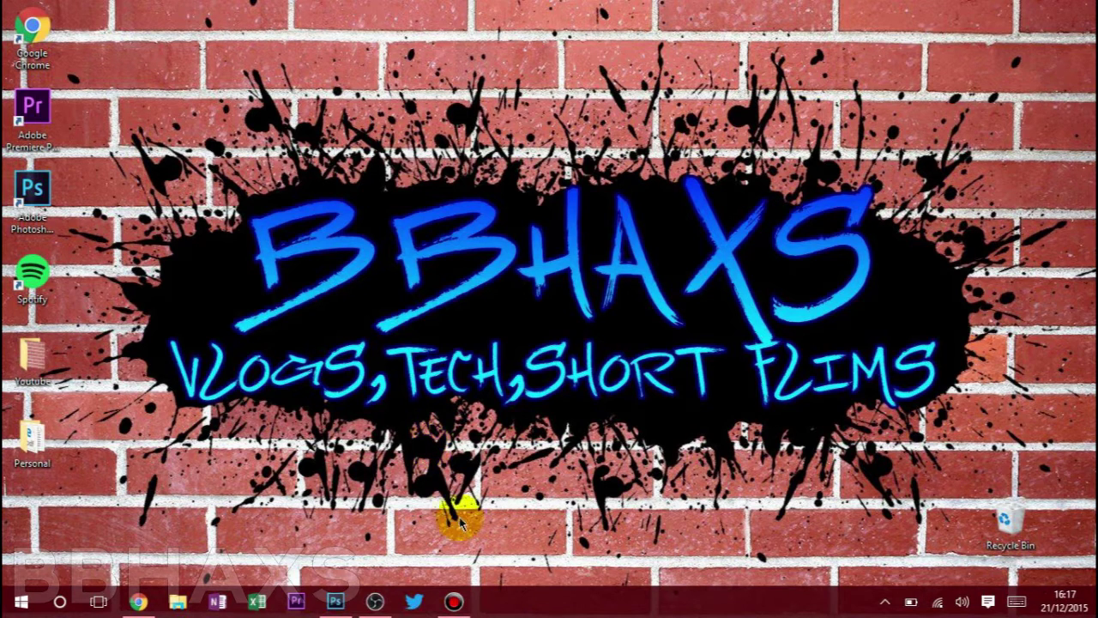
Bring OBS Studio forward and drag its window up to the top of the screen.
left_click(375, 602)
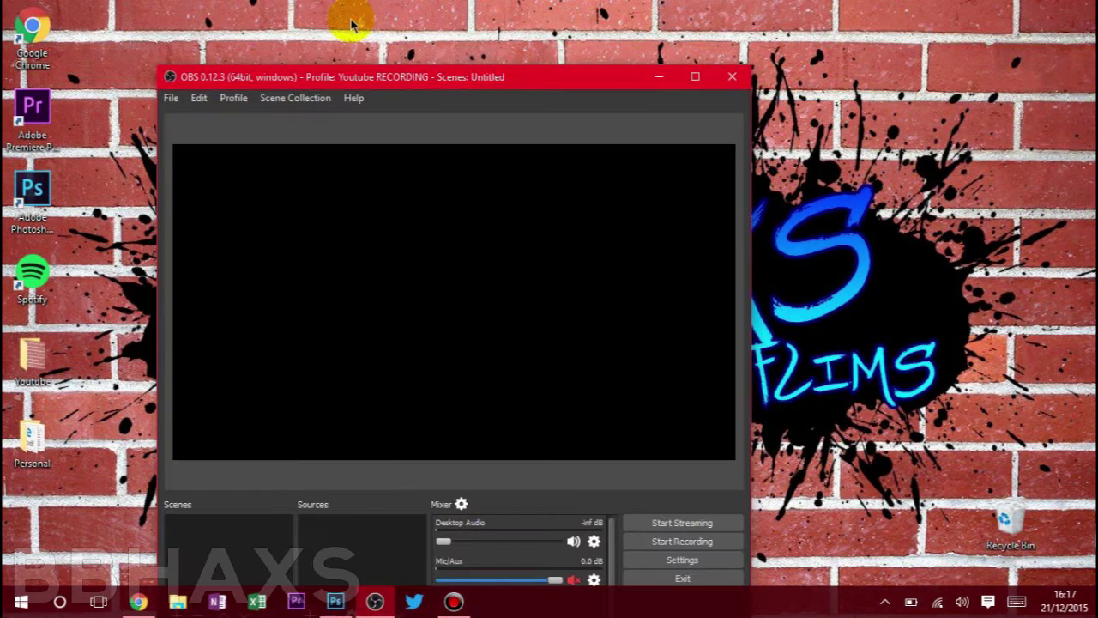
left_click_drag(387, 76, 483, 35)
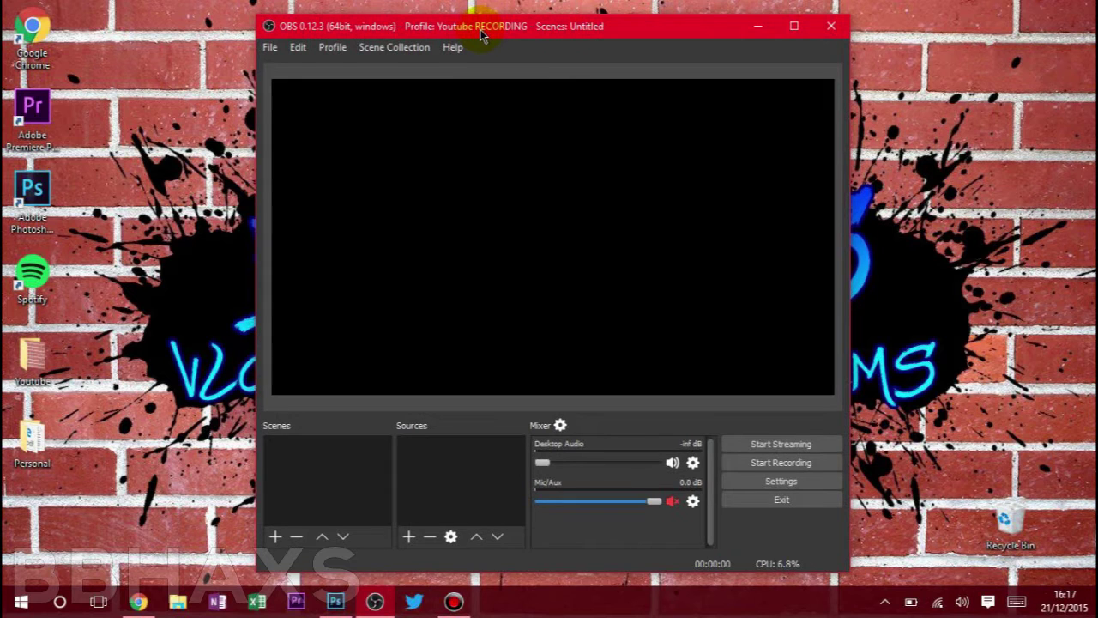
Maximise the browser and open the Twitch channel's Dashboard from the expanded sidebar.
left_click(138, 601)
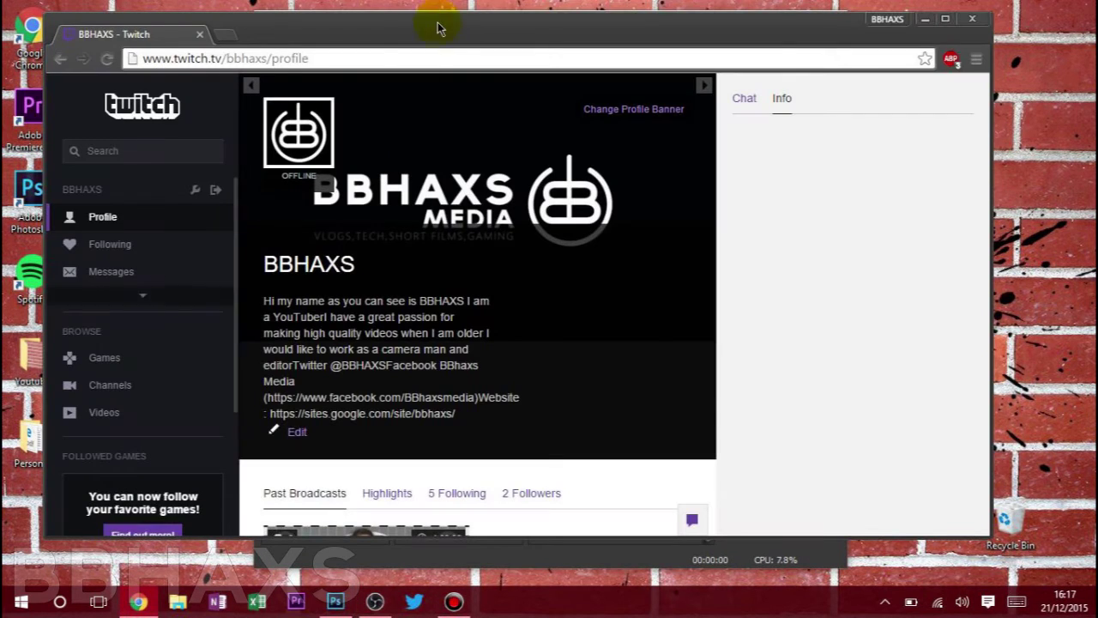
left_click_drag(437, 28, 377, 0)
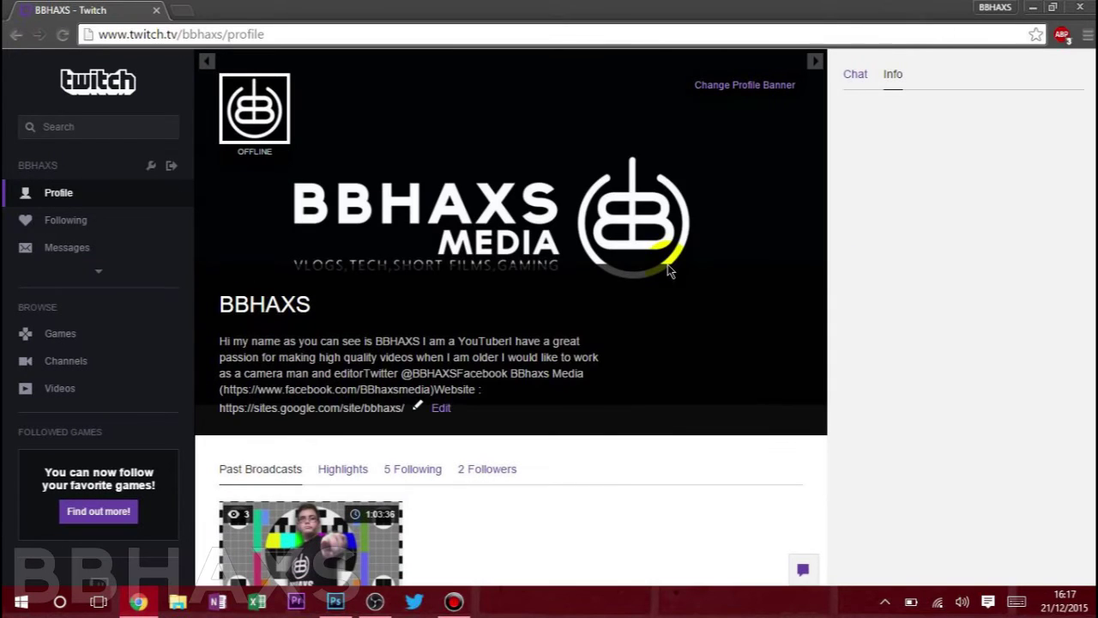
scroll(378, 480, "down", 3)
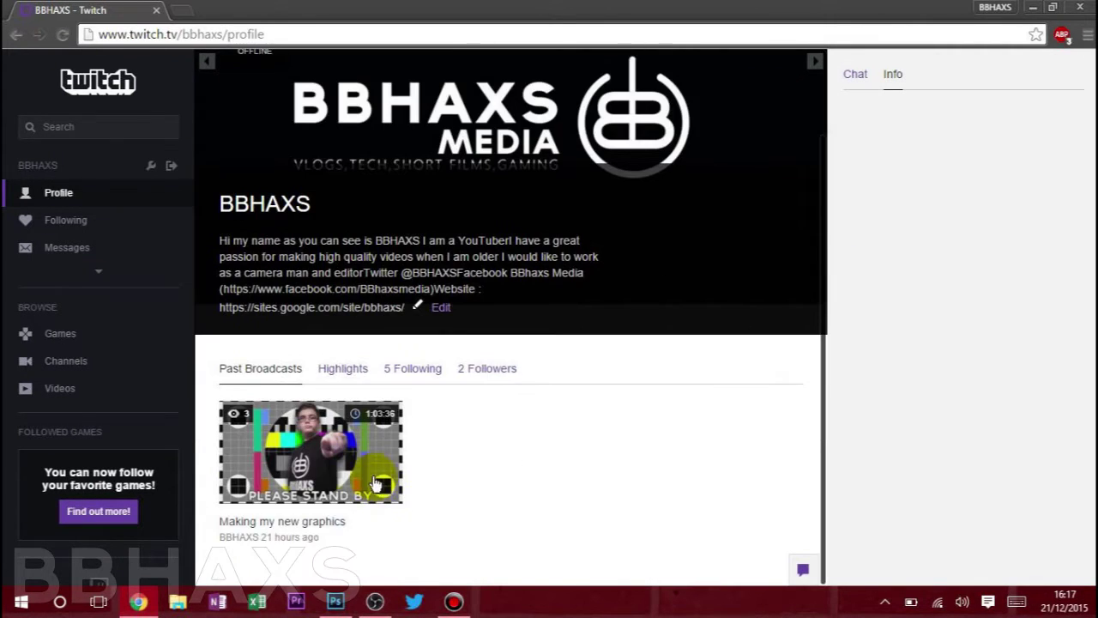
scroll(386, 446, "up", 1)
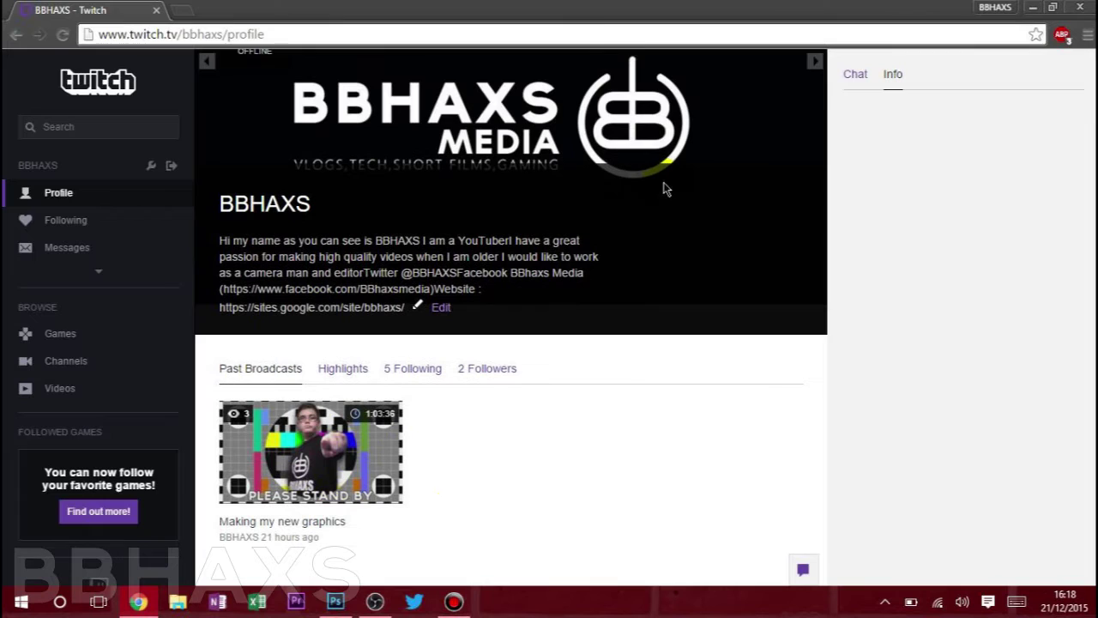
left_click(119, 281)
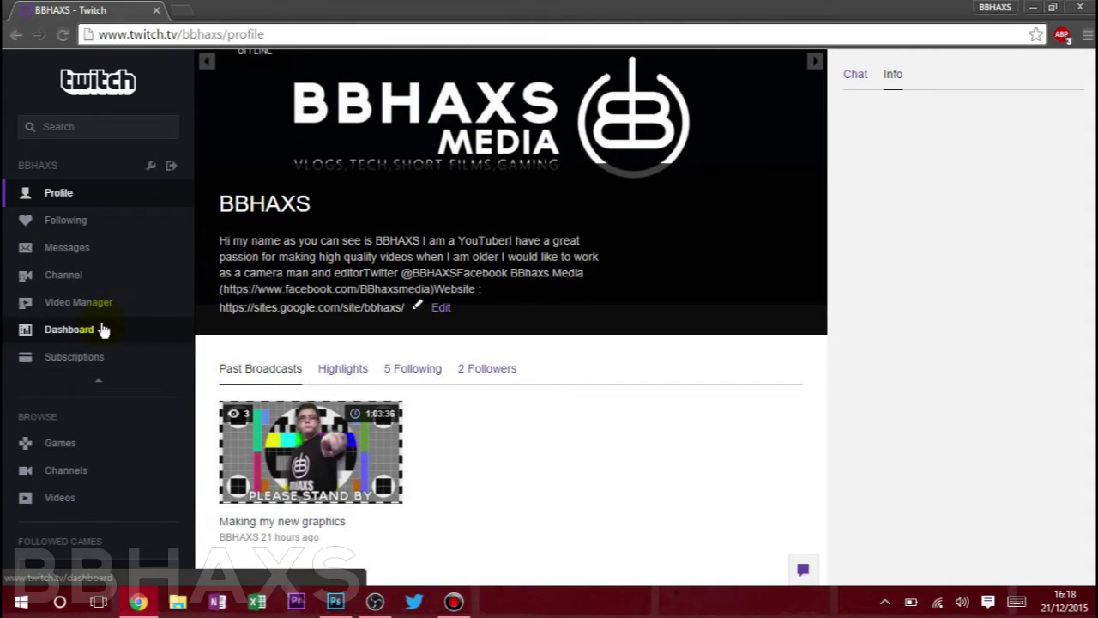
left_click(101, 328)
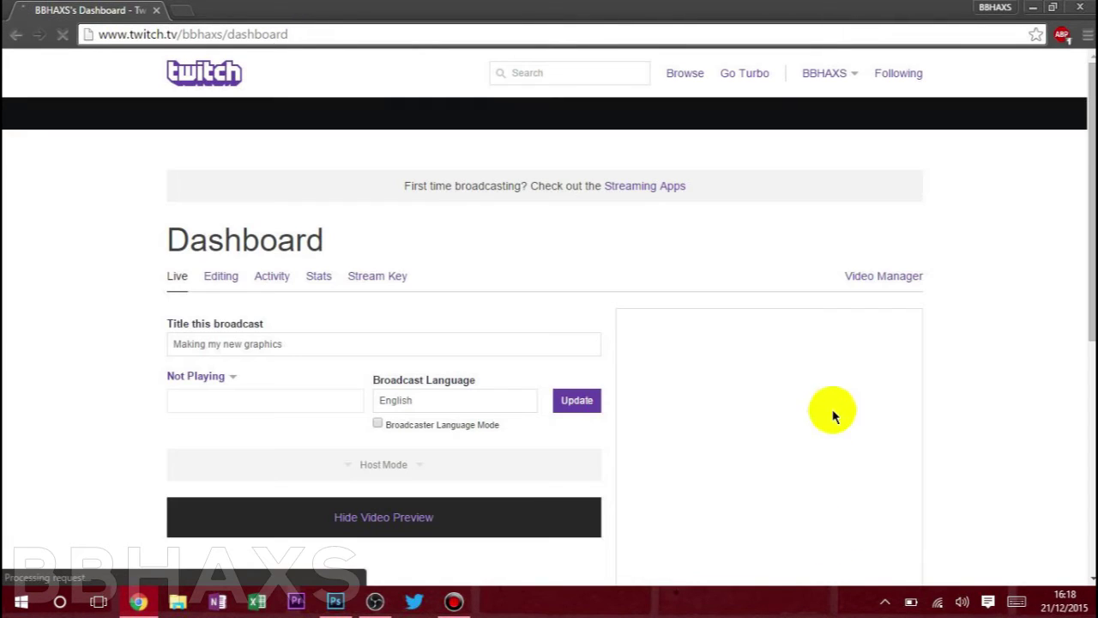
Reveal the stream key on the Stream Key tab, copy it, and close the dialog.
left_click(375, 279)
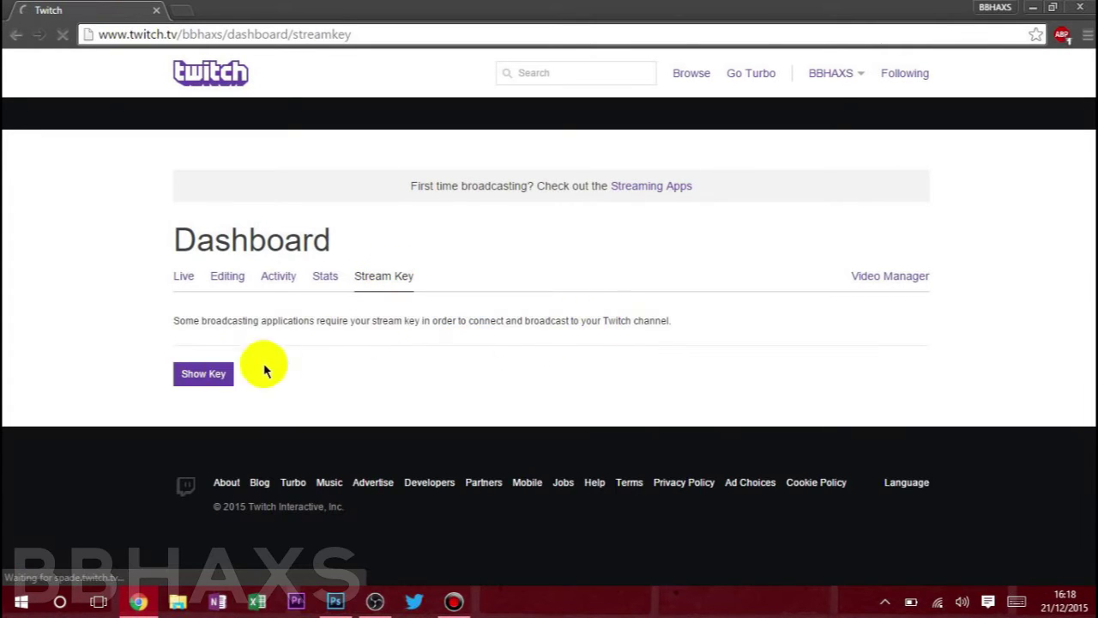
left_click(216, 383)
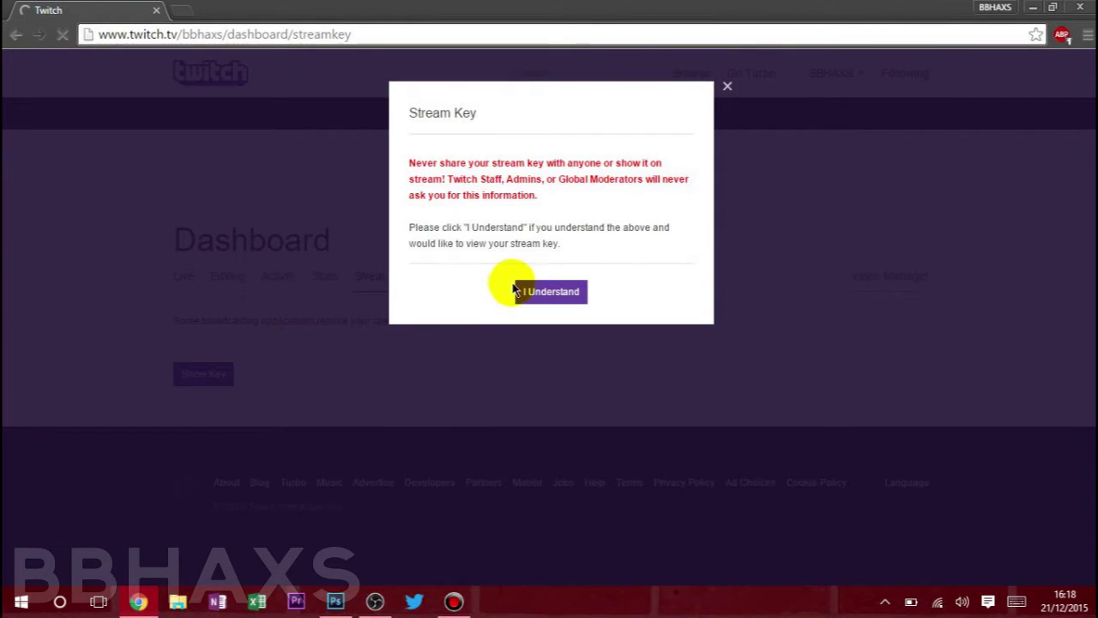
left_click(556, 300)
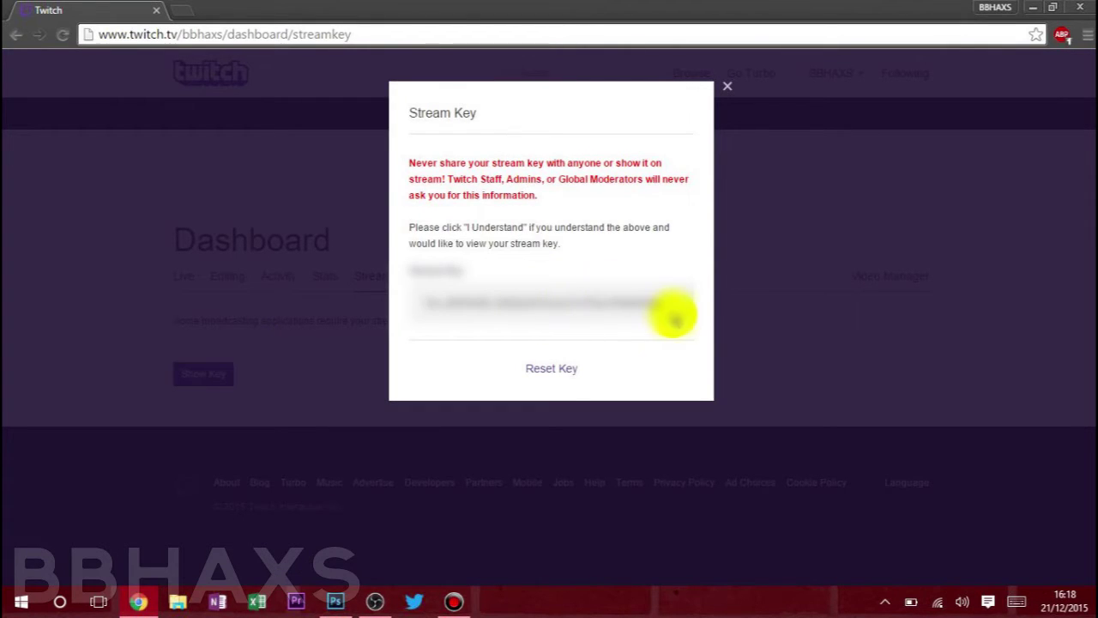
left_click(666, 300)
left_click_drag(666, 300, 442, 300)
right_click(442, 300)
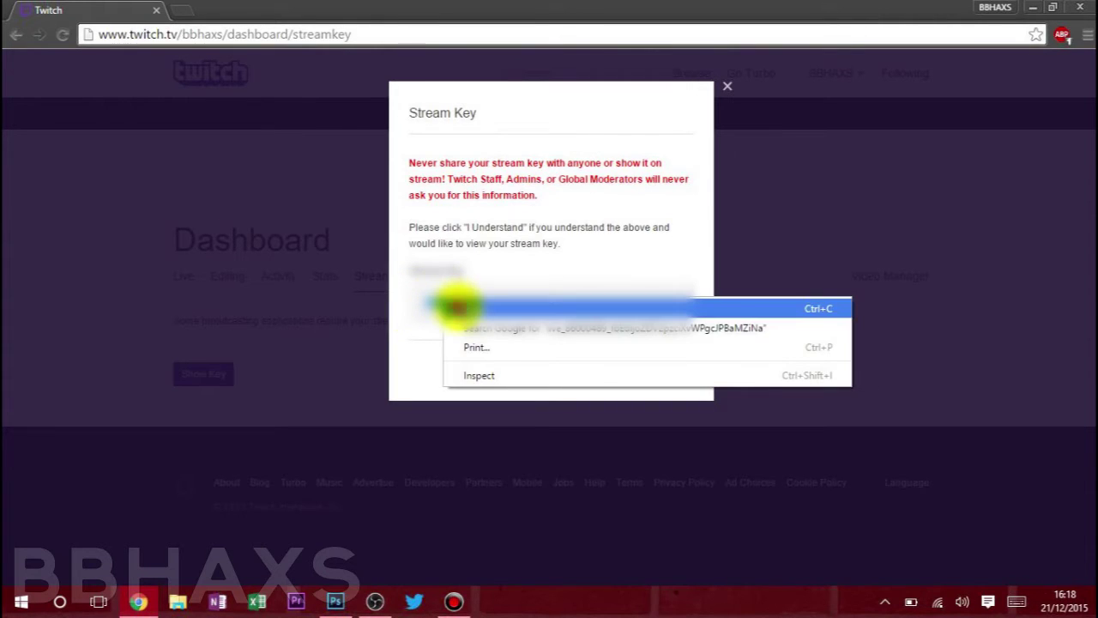
left_click(468, 307)
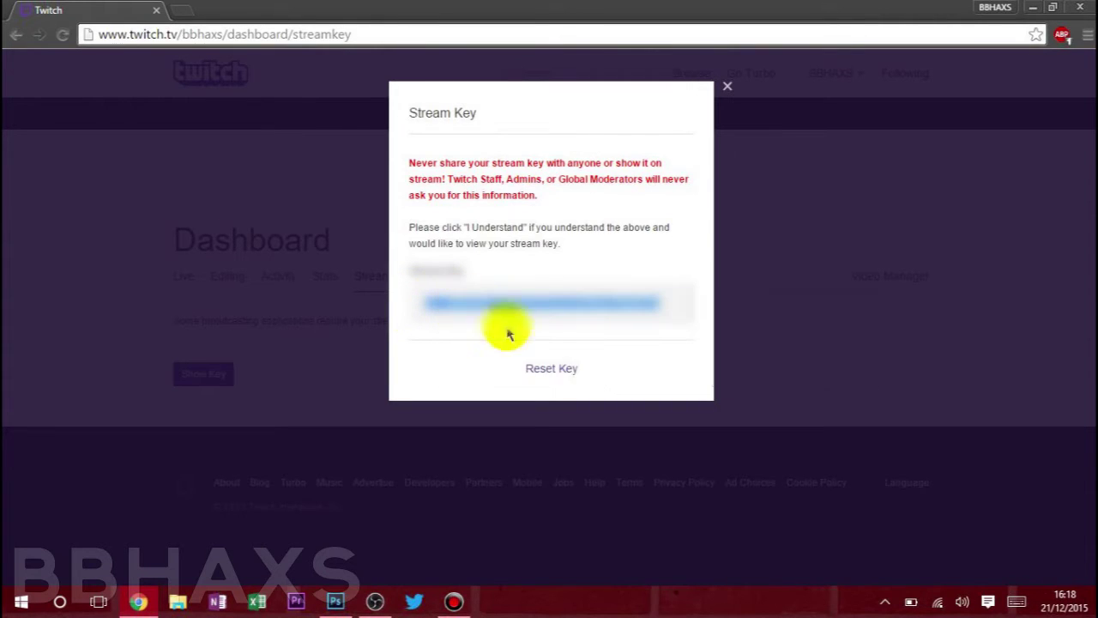
left_click(728, 88)
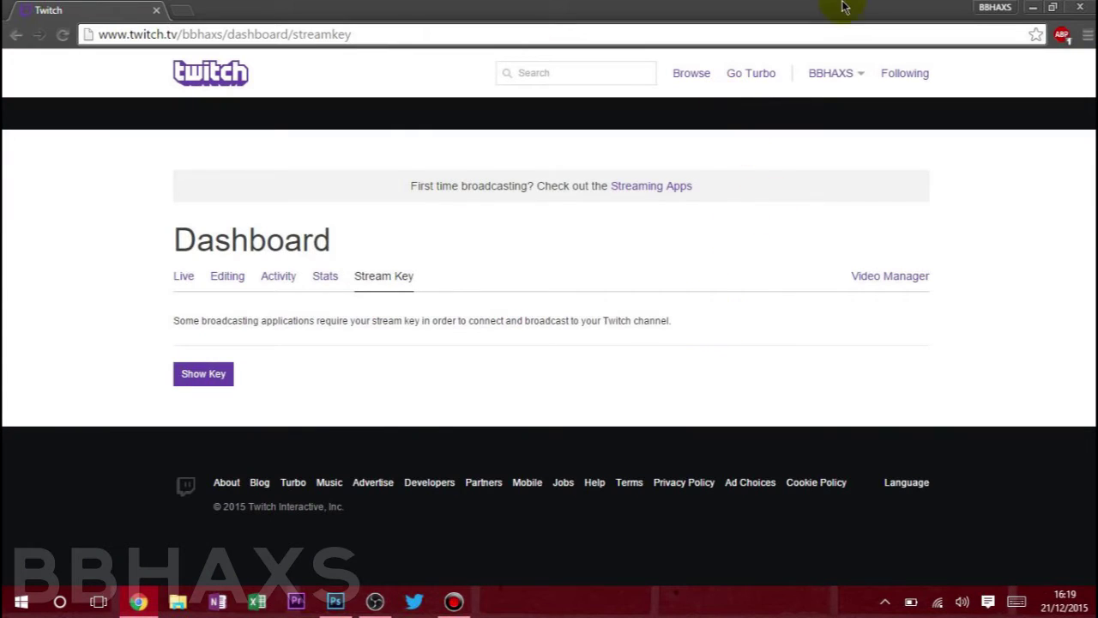
Minimise the browser and paste the stream key into OBS Stream settings with Twitch as service.
left_click(1036, 7)
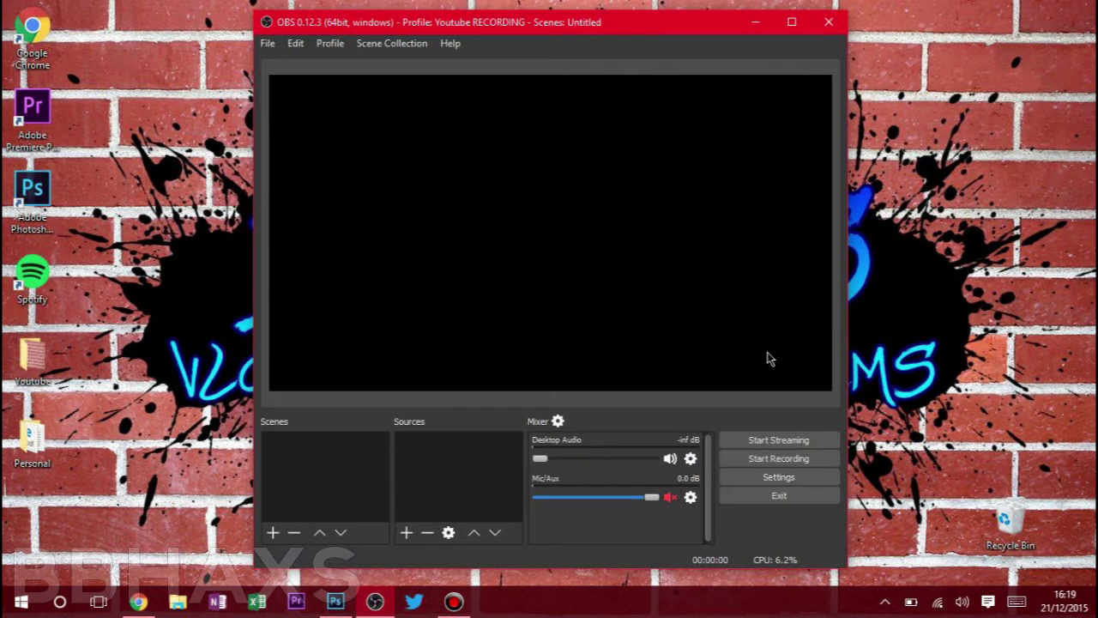
left_click(772, 480)
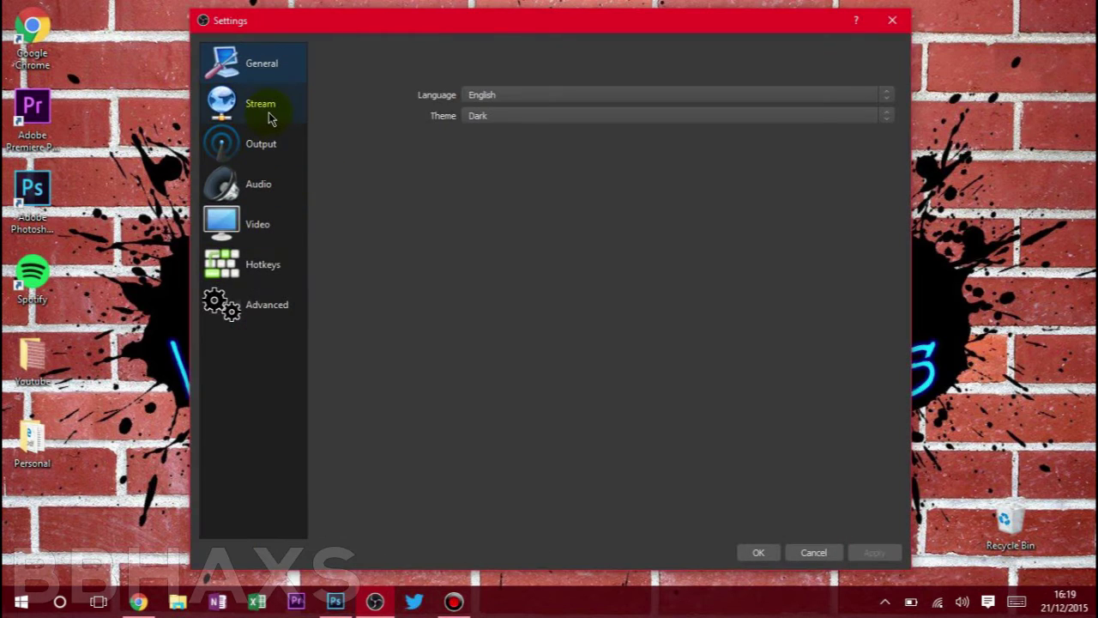
left_click(267, 110)
left_click(507, 100)
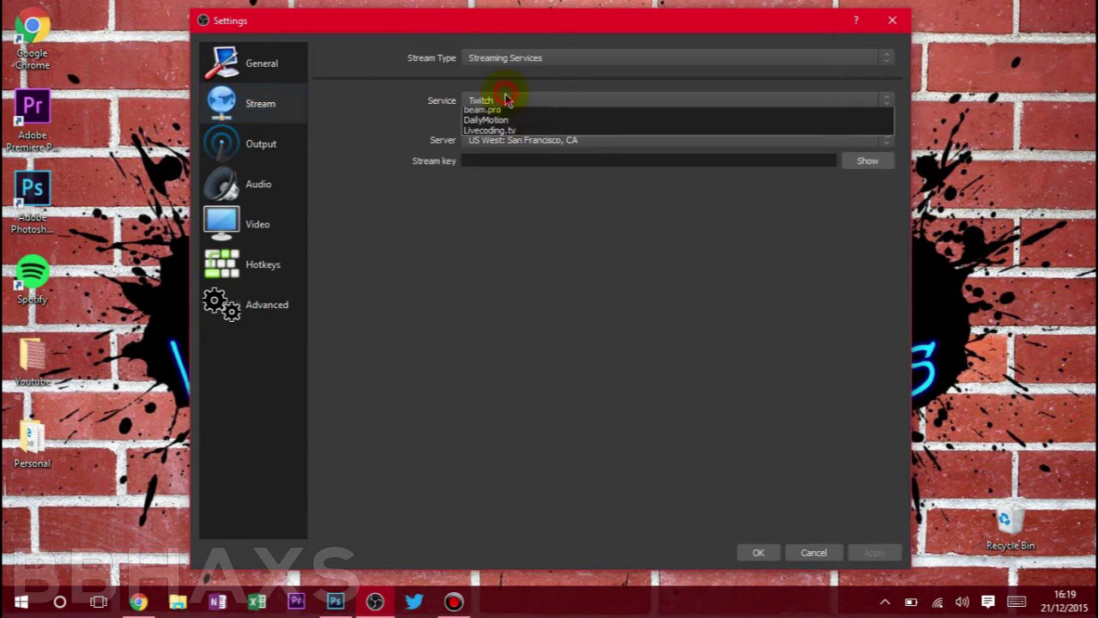
left_click(505, 103)
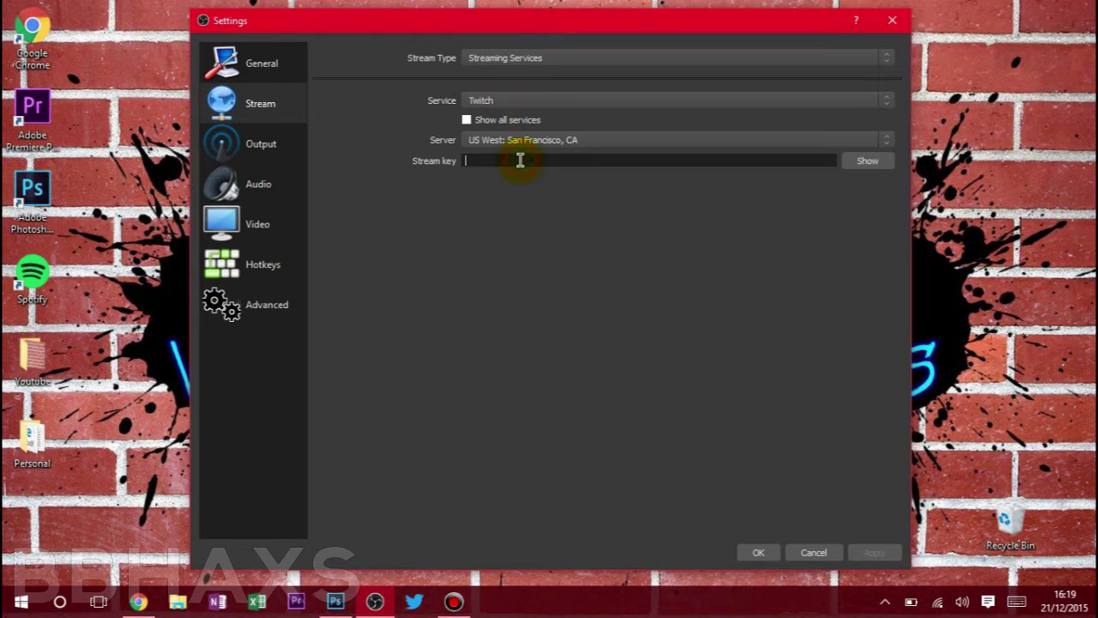
right_click(520, 159)
left_click(558, 248)
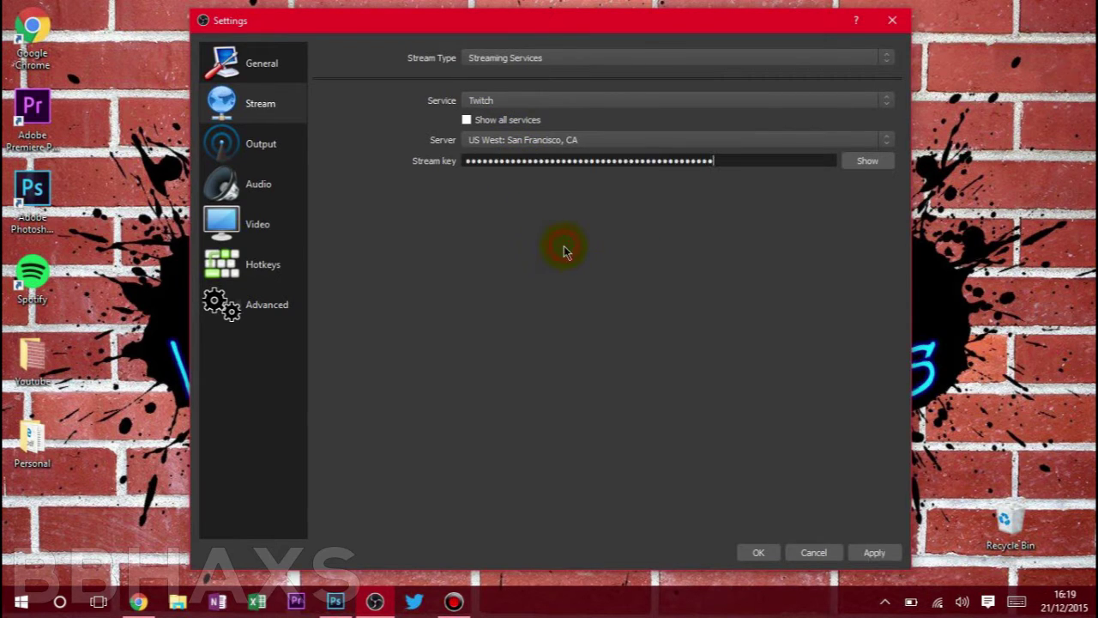
Review Video settings (1280x720 canvas, 424x240 output, 30 FPS), then apply and save.
left_click(287, 196)
left_click(290, 220)
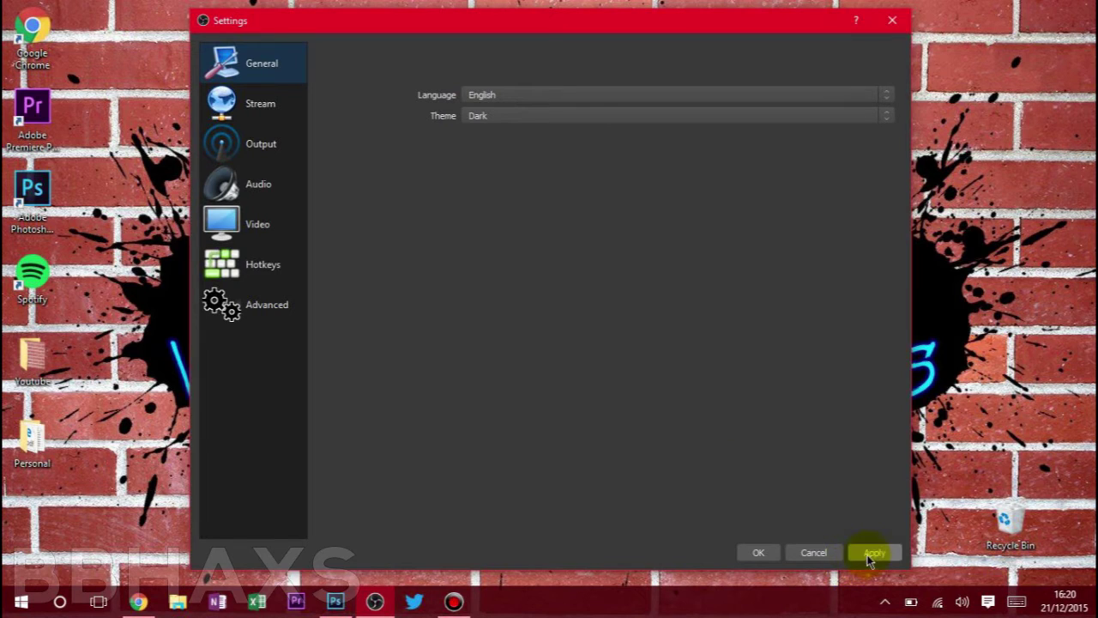
left_click(869, 556)
left_click(756, 553)
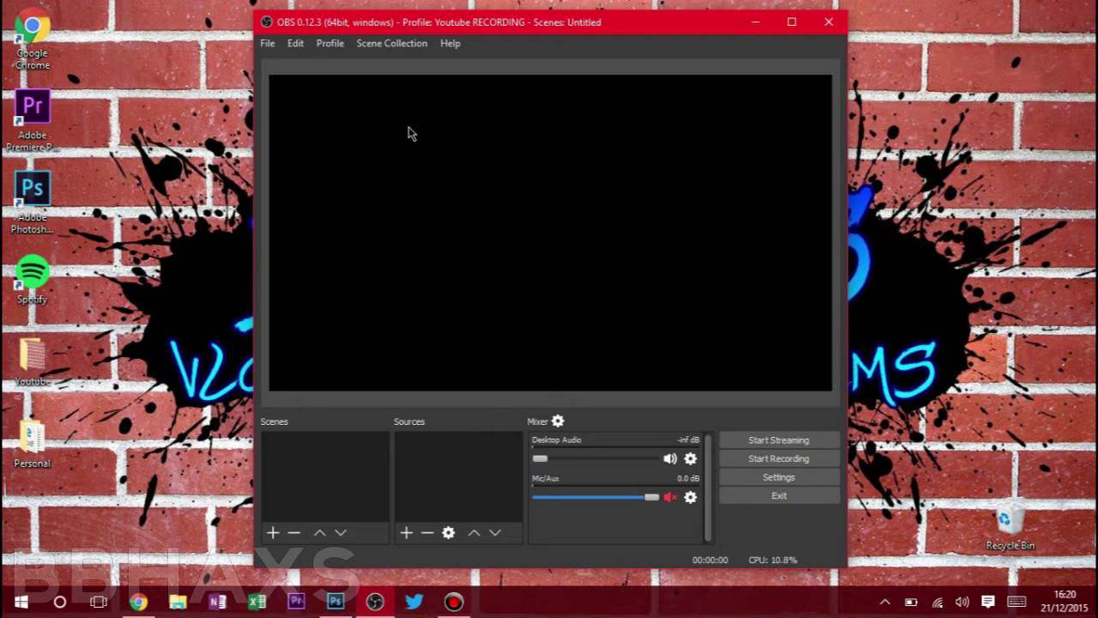
Check the Desktop Audio properties and confirm them unchanged.
left_click(690, 458)
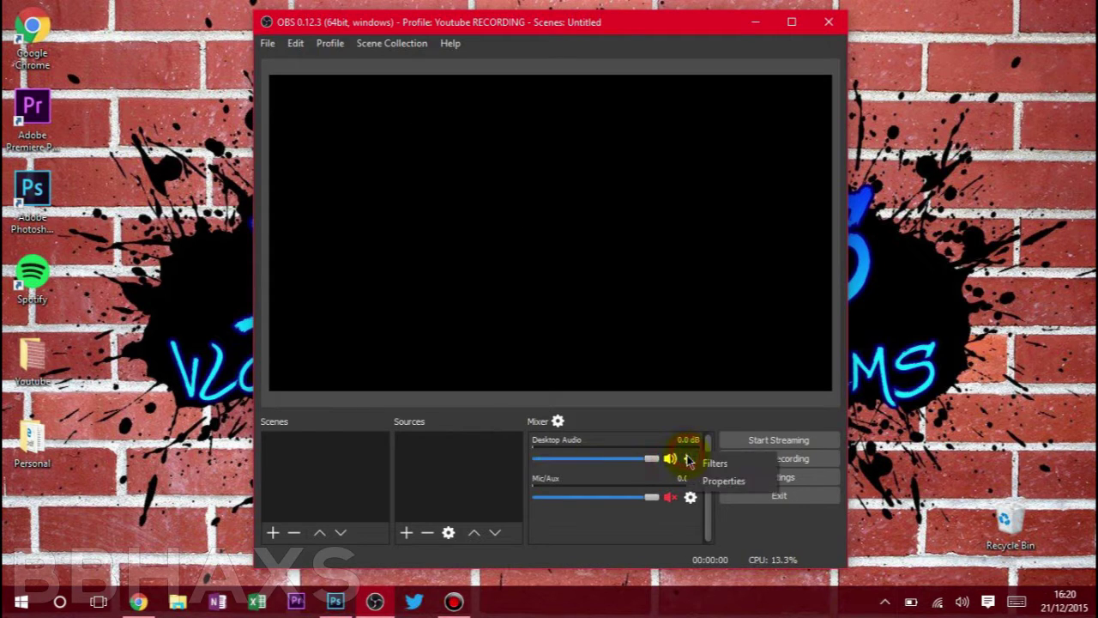
left_click(697, 483)
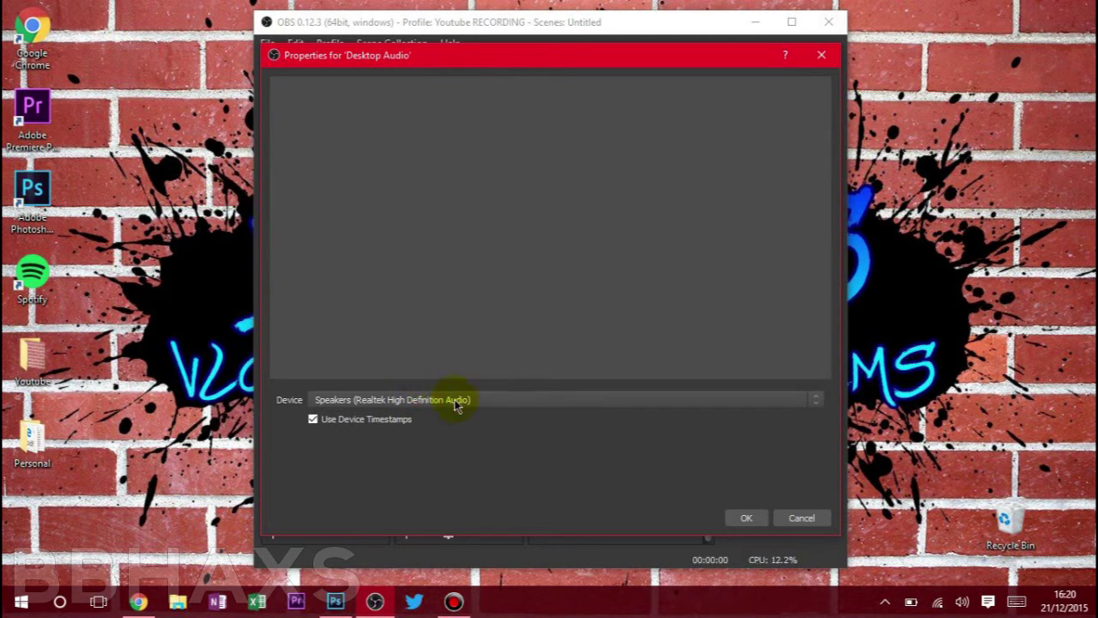
left_click(740, 518)
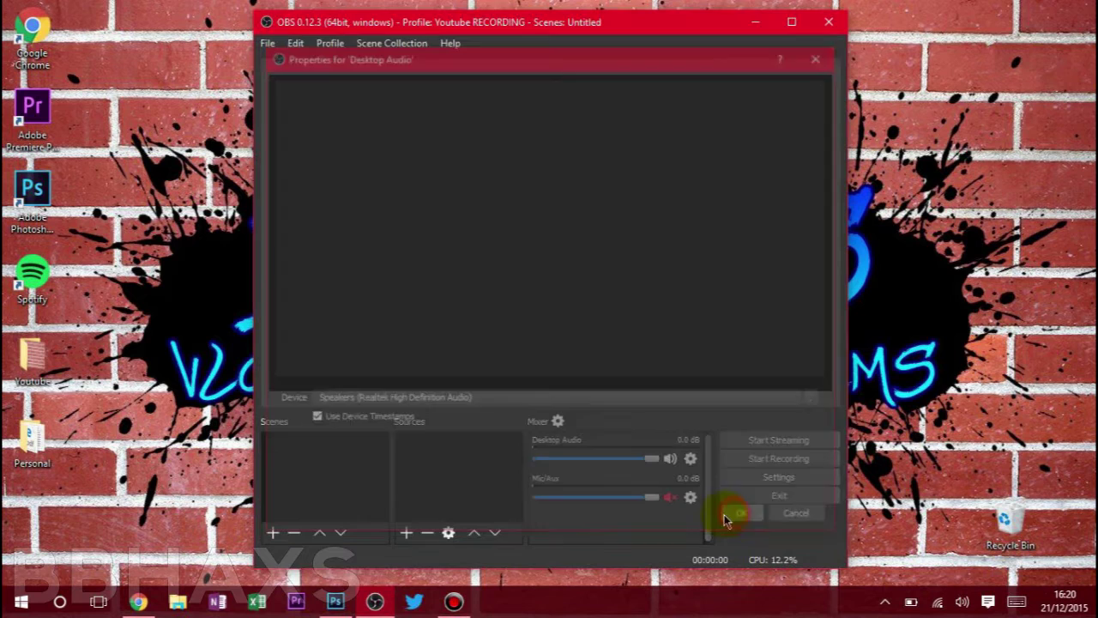
Set Mic/Aux to Microphone (Realtek High Definition Audio) and start a new scene.
left_click(691, 498)
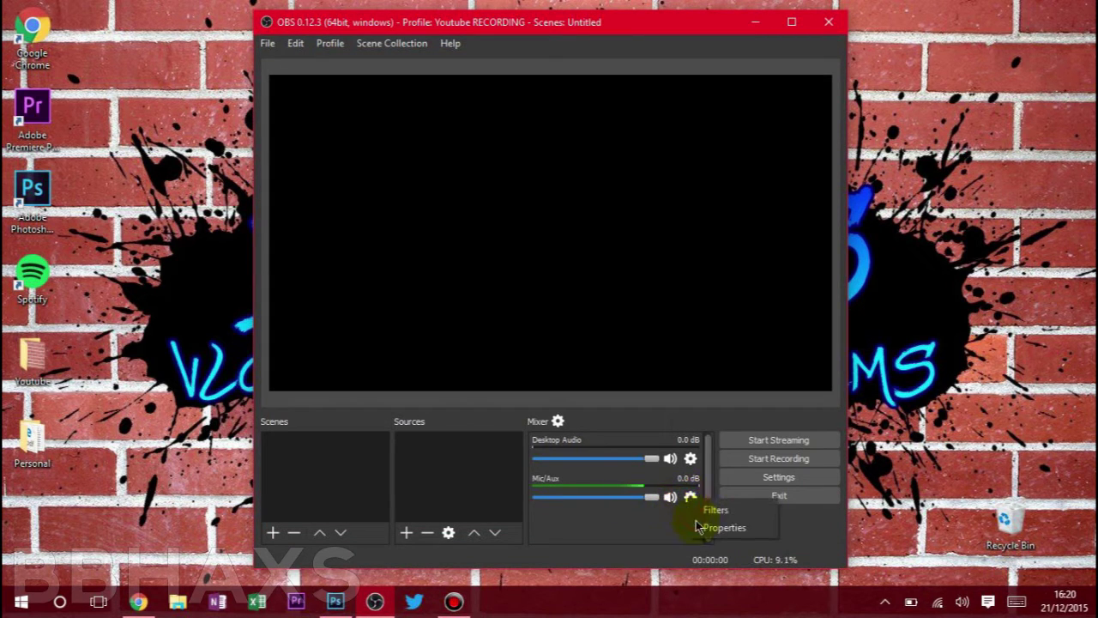
left_click(705, 526)
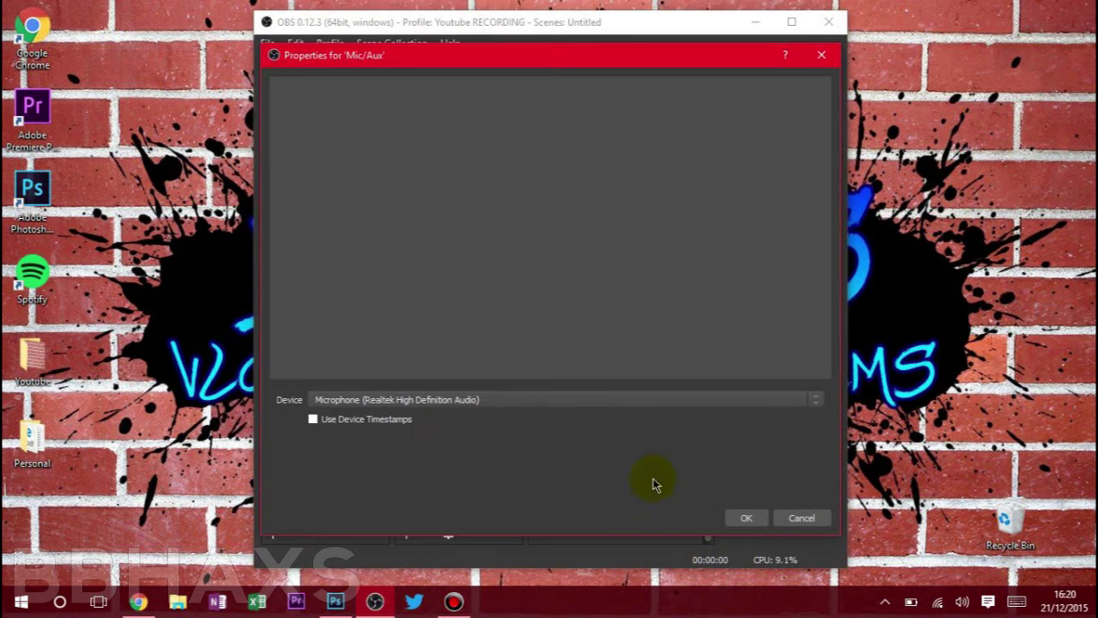
left_click(454, 400)
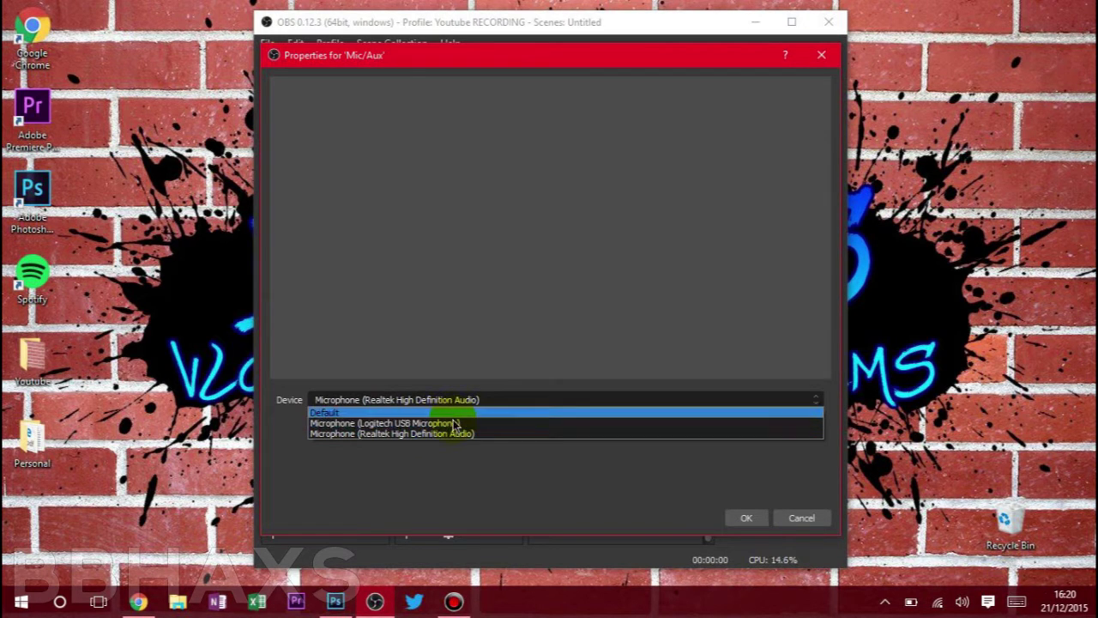
left_click(458, 435)
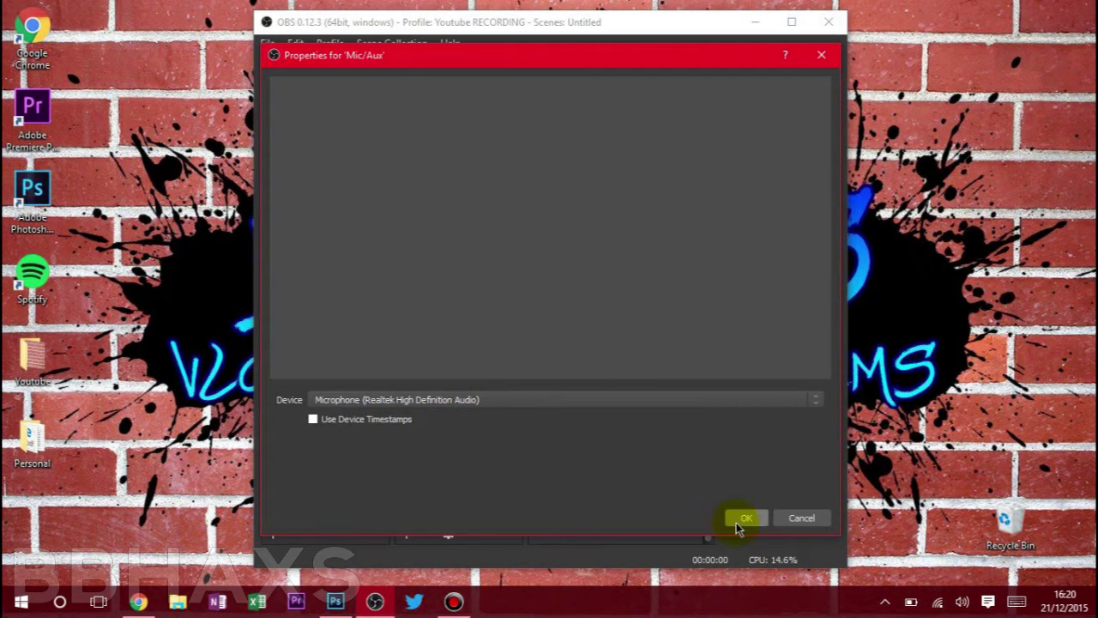
left_click(743, 518)
left_click(271, 532)
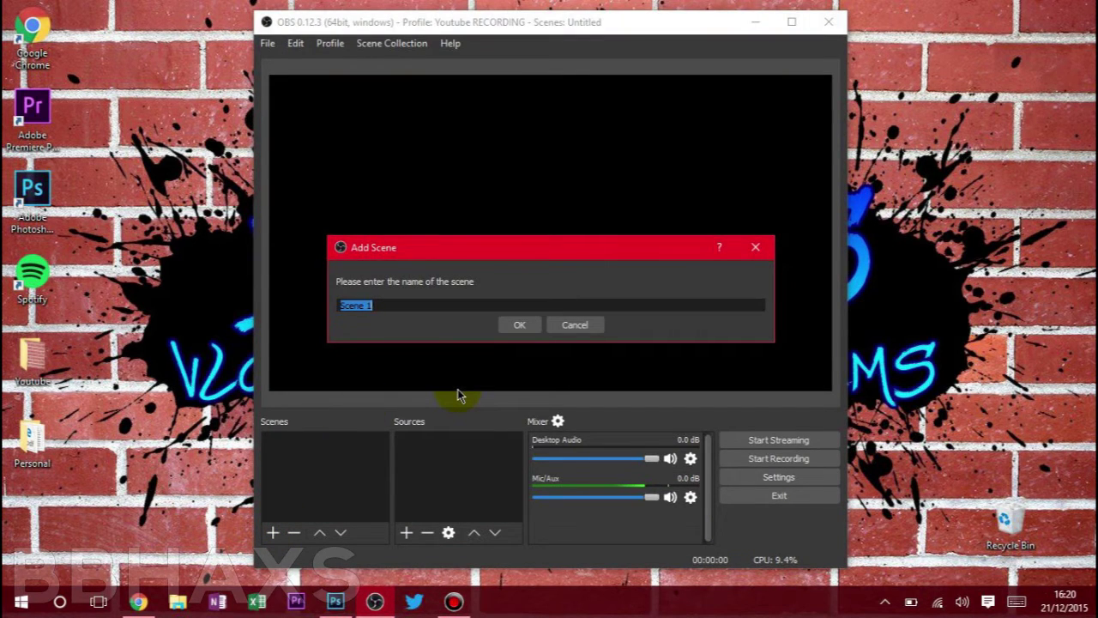
Create the scene named Scene 1 and add an Image source to it.
key("Return")
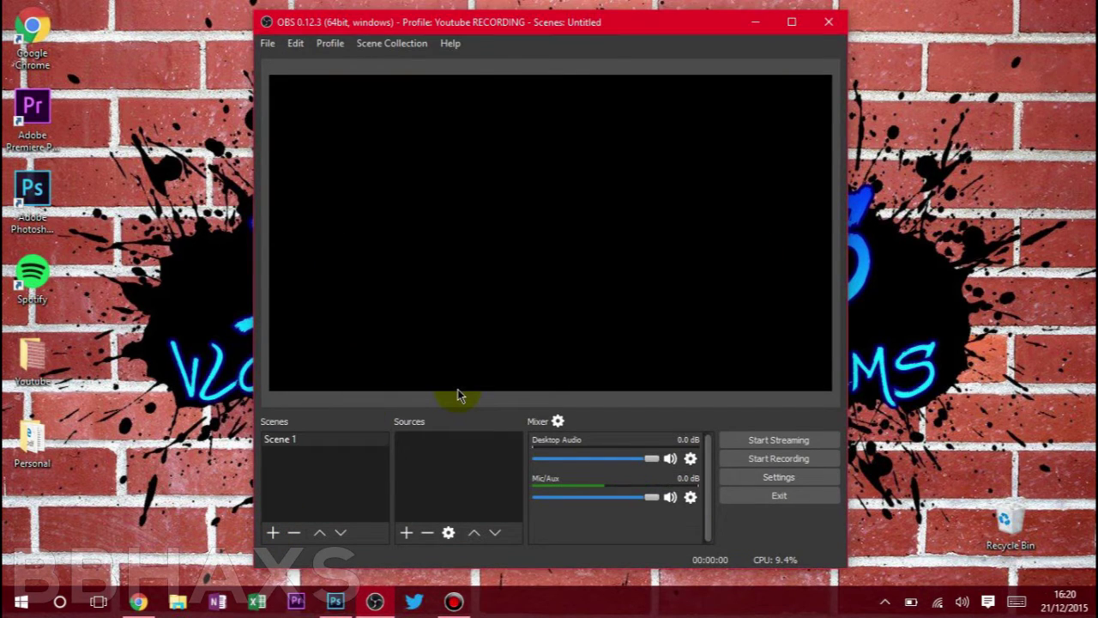
left_click(407, 533)
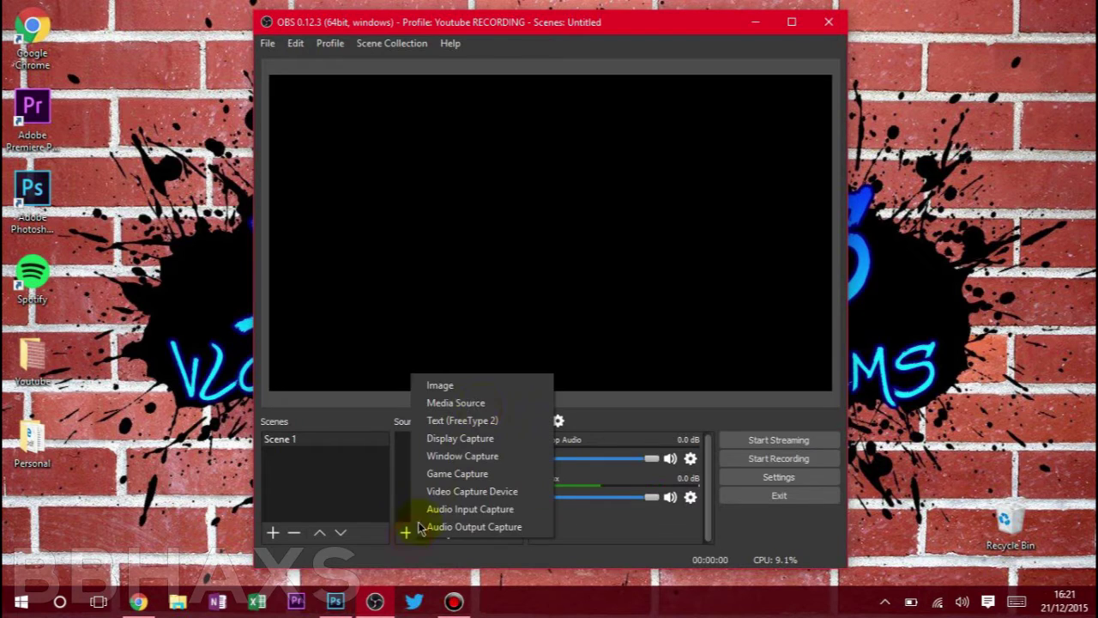
left_click(481, 385)
left_click(603, 411)
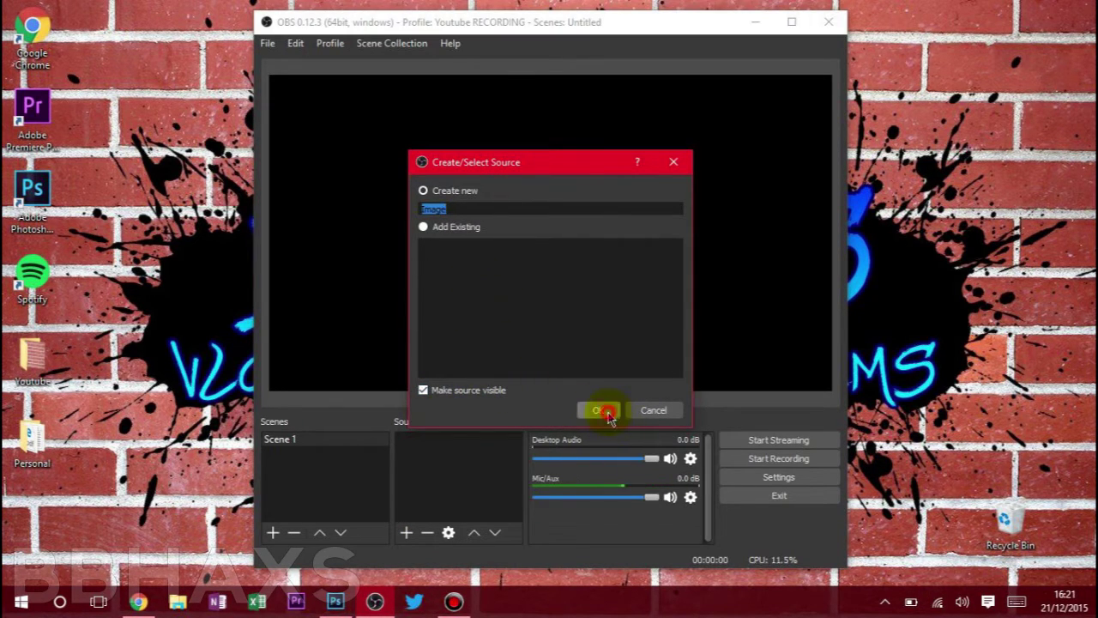
Load 'Starting soon' from Desktop/Youtube/Graphics/Elememts as the image source.
left_click(791, 400)
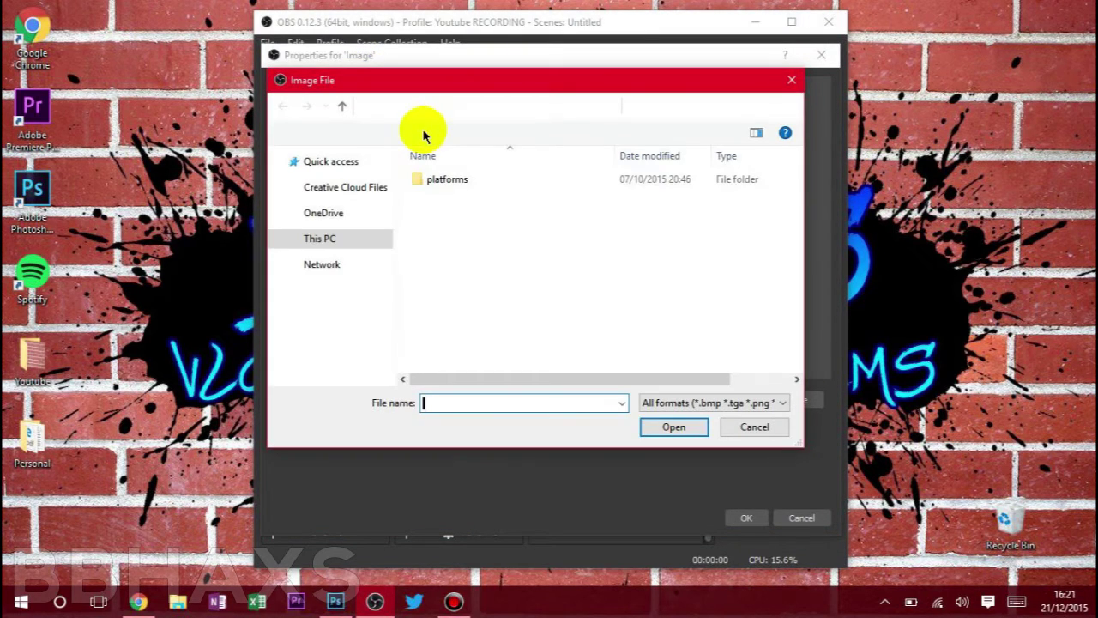
left_click(355, 259)
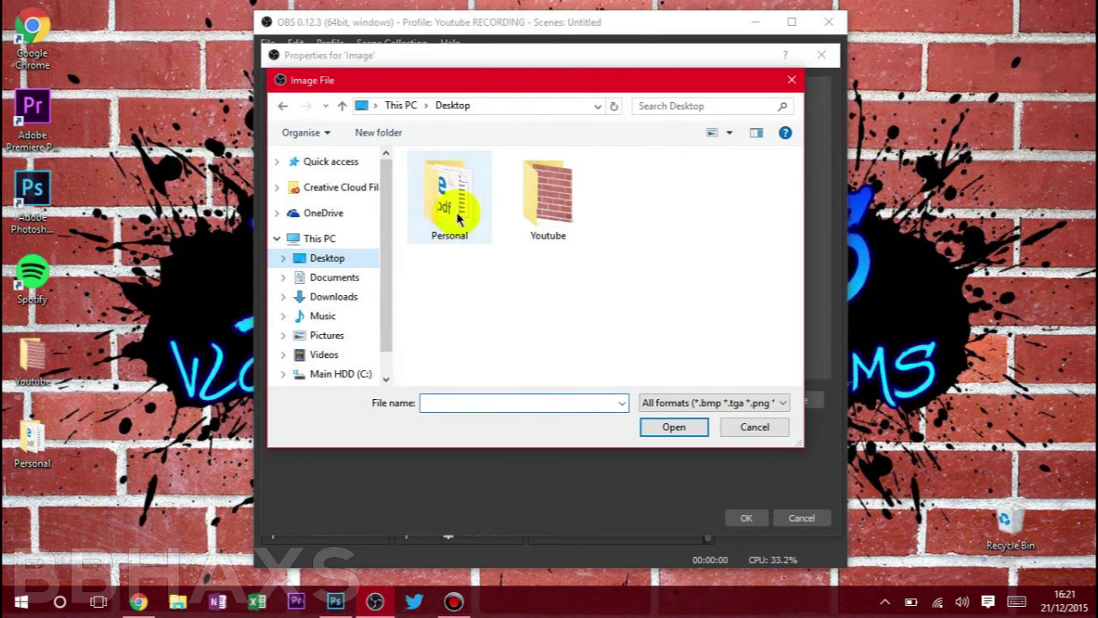
double_click(506, 204)
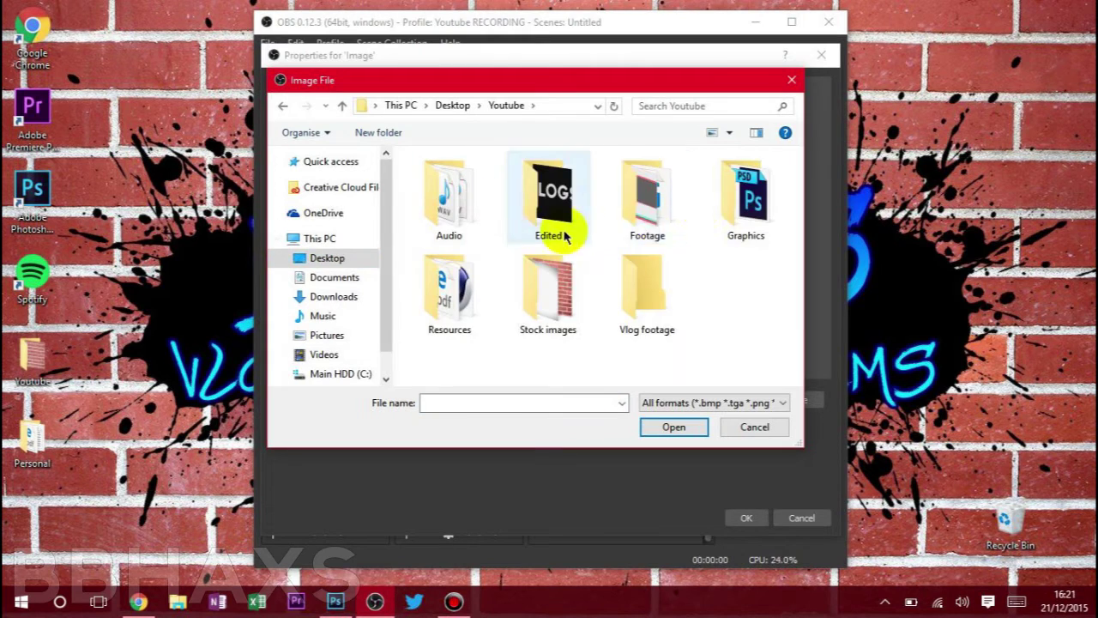
double_click(721, 193)
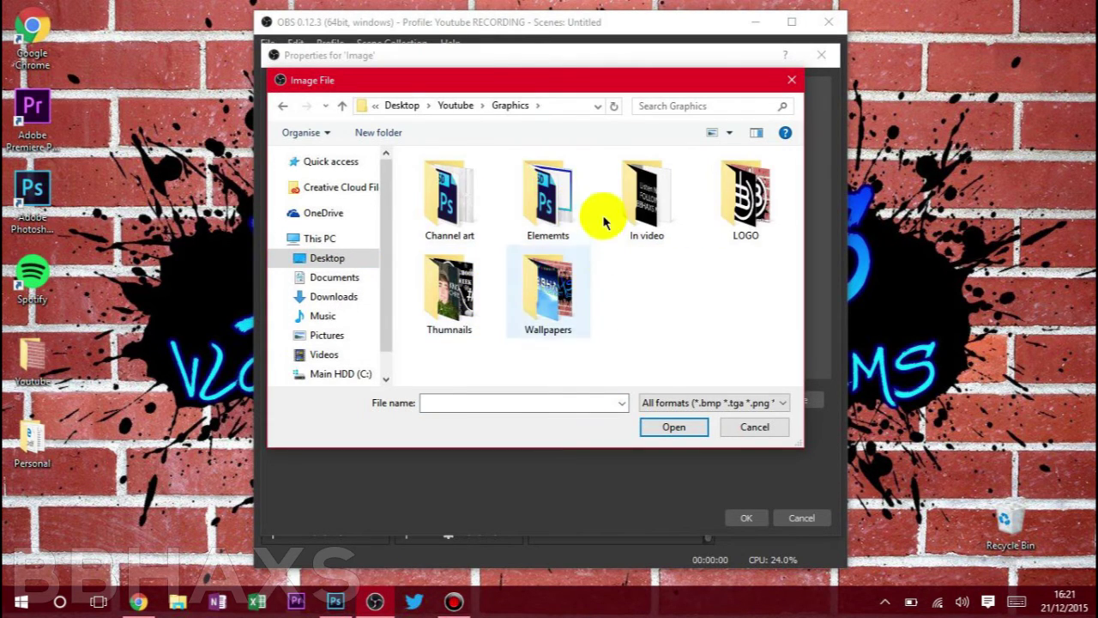
double_click(546, 225)
left_click(487, 245)
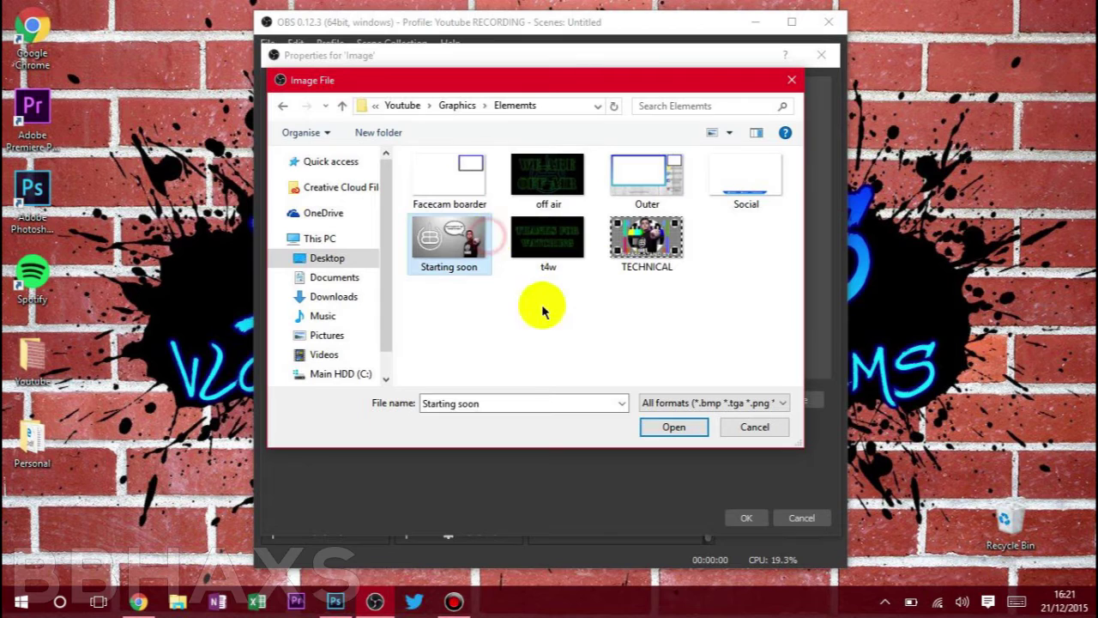
left_click(674, 427)
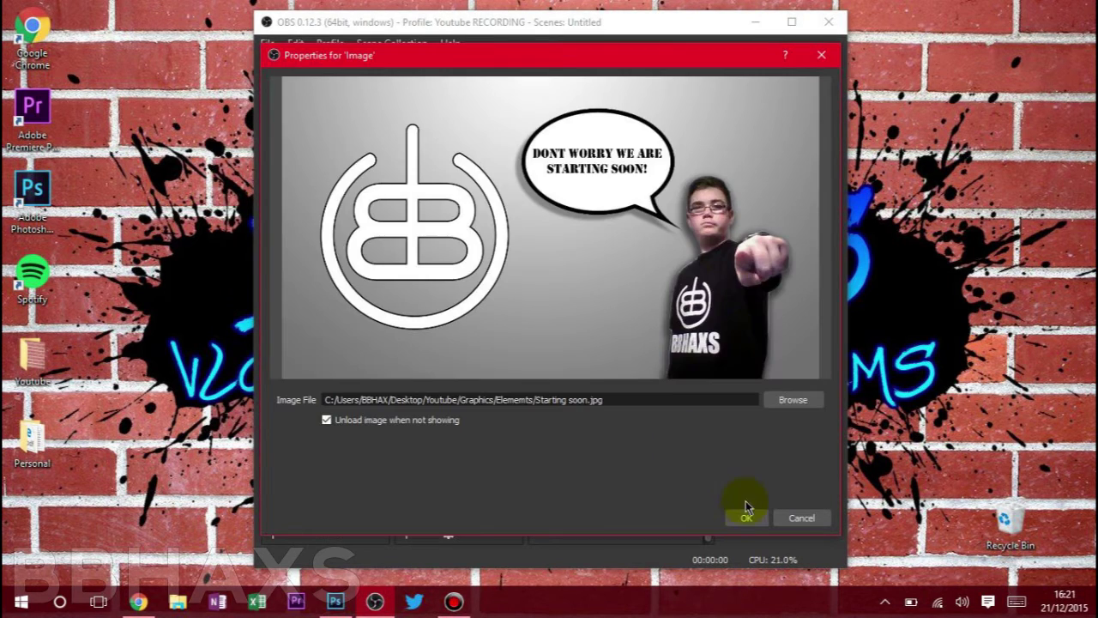
left_click(746, 517)
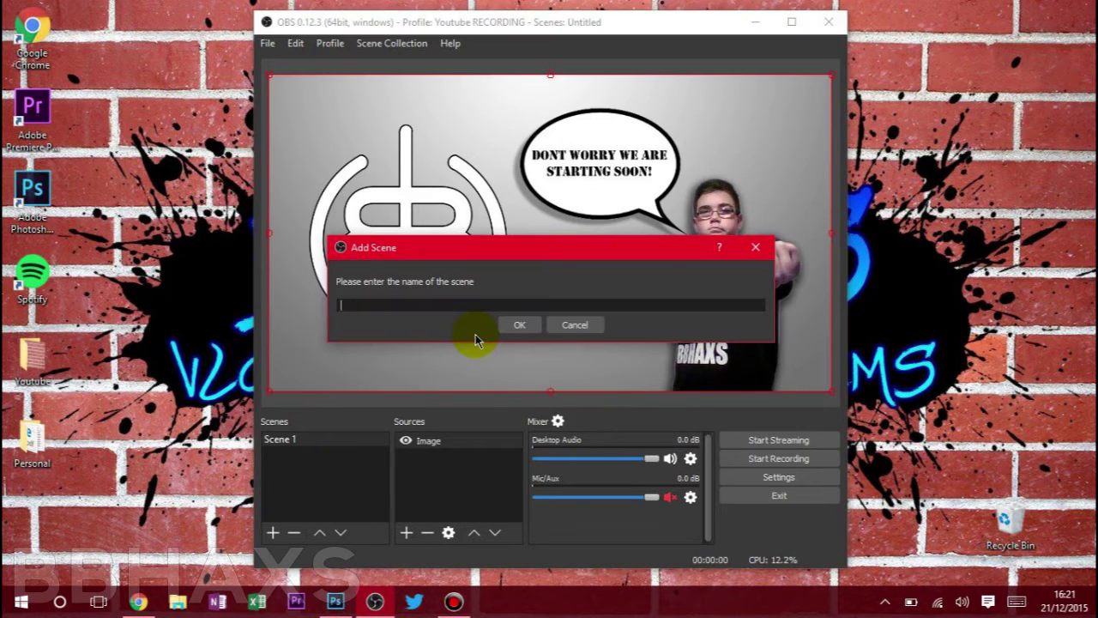
Name the second scene 'screen with facecam' and begin adding a source to it.
type("screen with facecam")
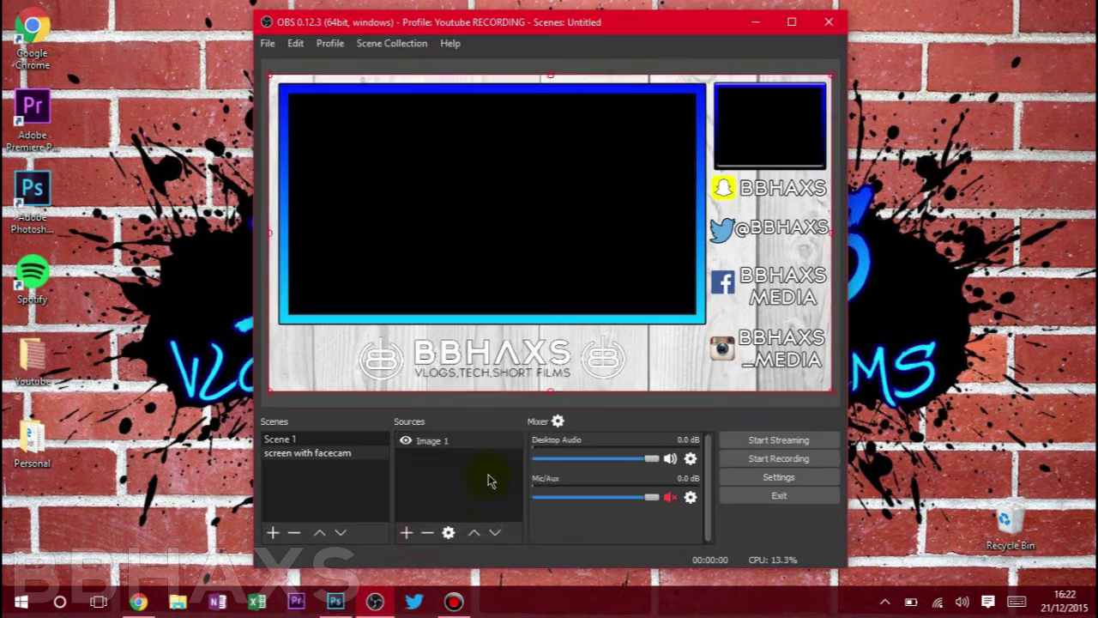
left_click(406, 532)
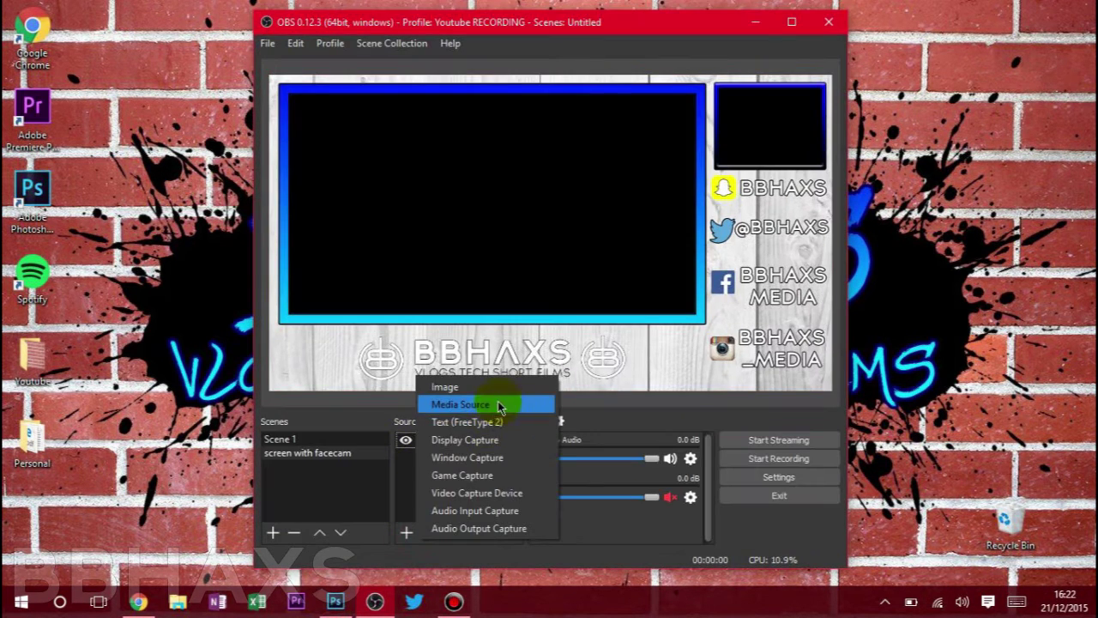
Add a Video Capture Device webcam, fit it into the overlay's top-right frame, and layer Image 1 above it.
left_click(499, 493)
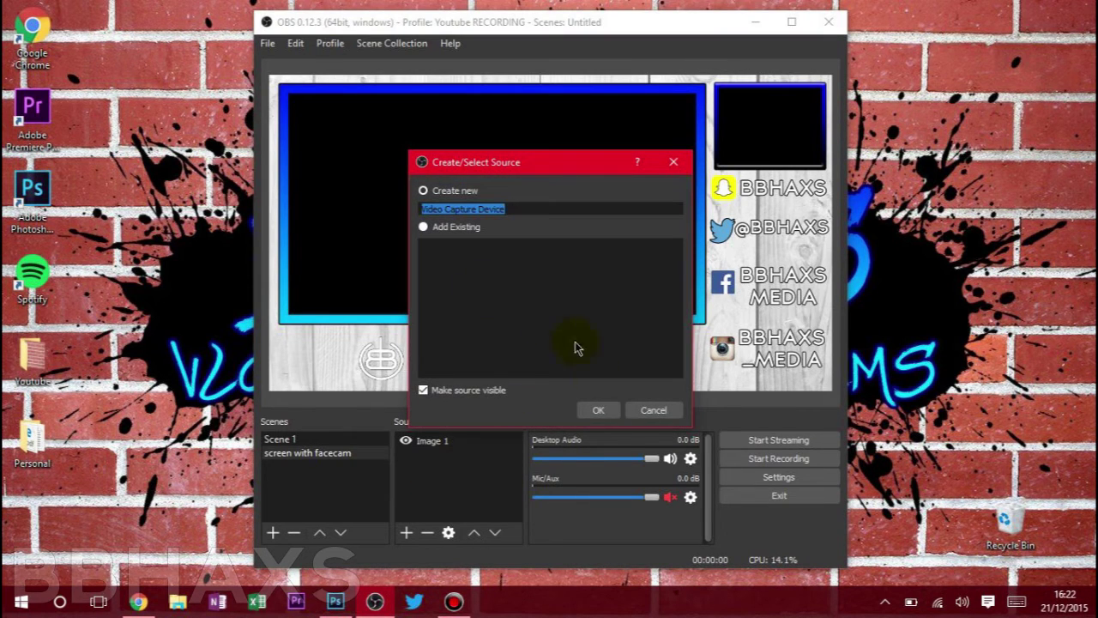
left_click(610, 412)
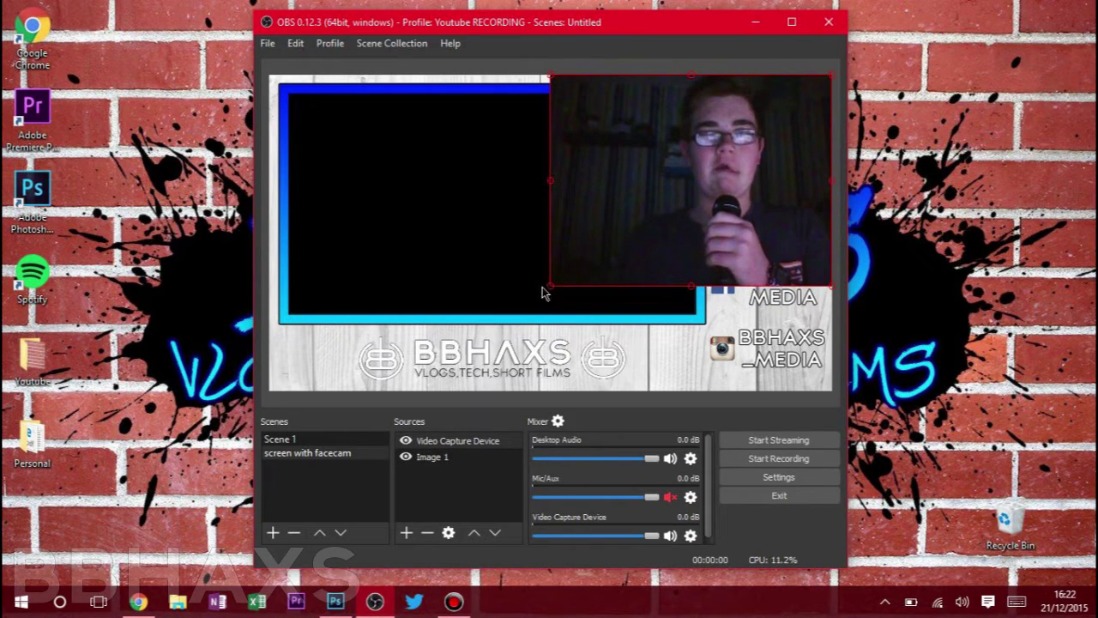
left_click_drag(549, 282, 709, 184)
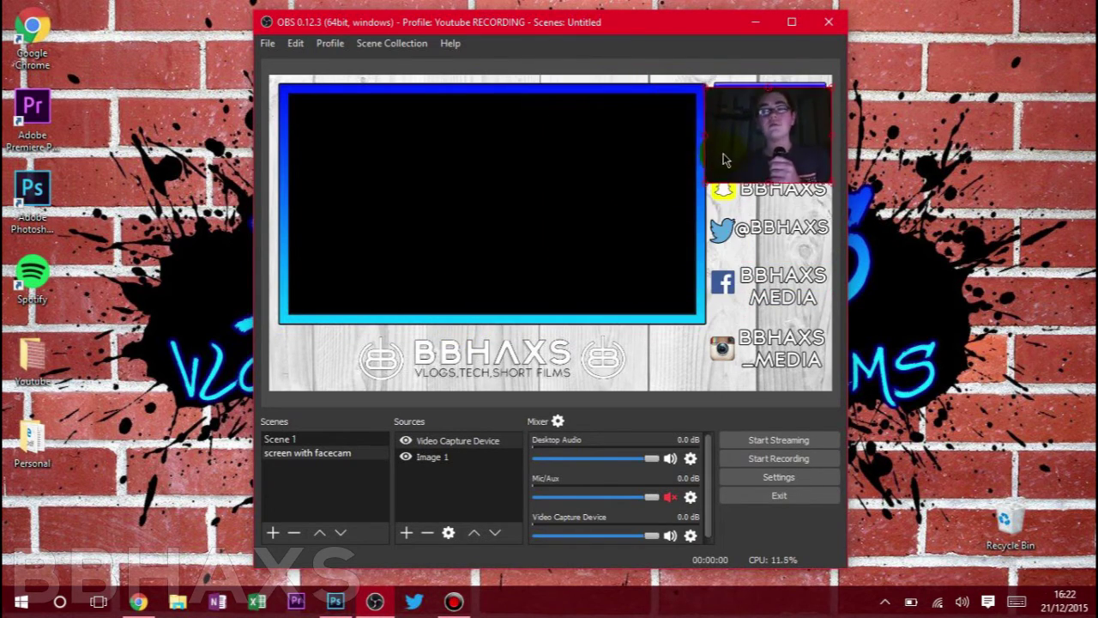
left_click(462, 436)
left_click(449, 472)
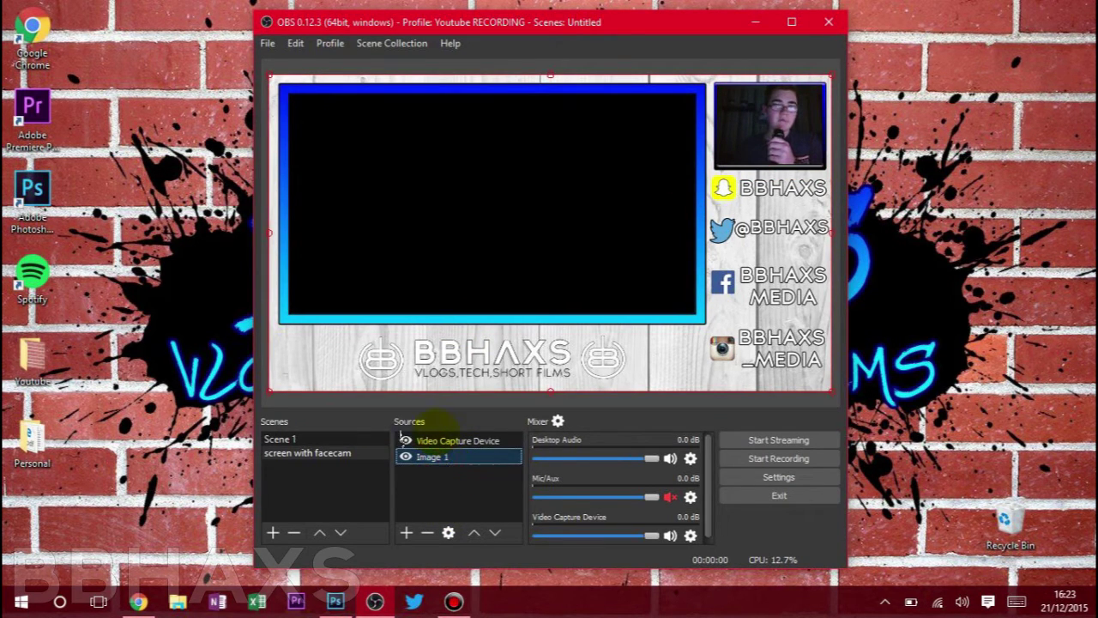
left_click_drag(444, 455, 444, 438)
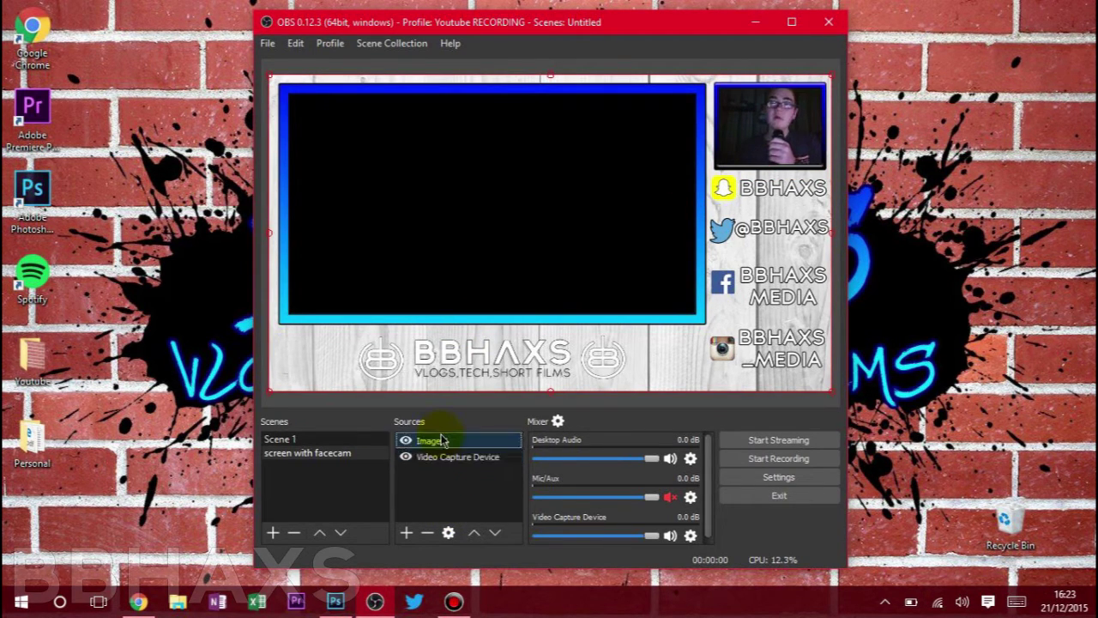
left_click(447, 511)
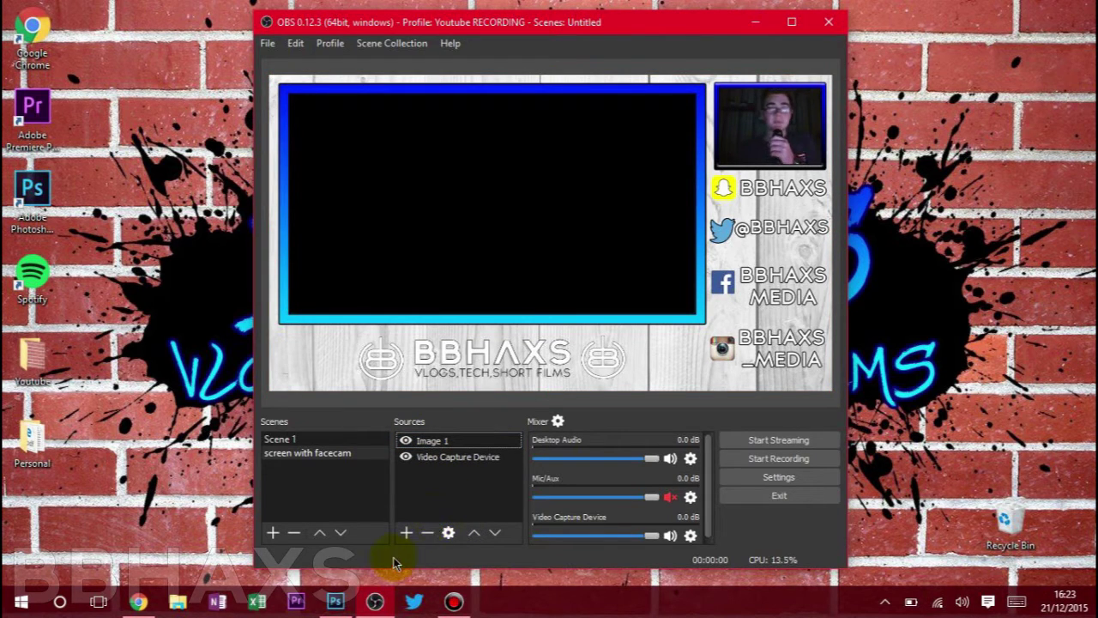
Add a Display Capture source set to Display 0: 1366x768 @ 0,0.
left_click(406, 532)
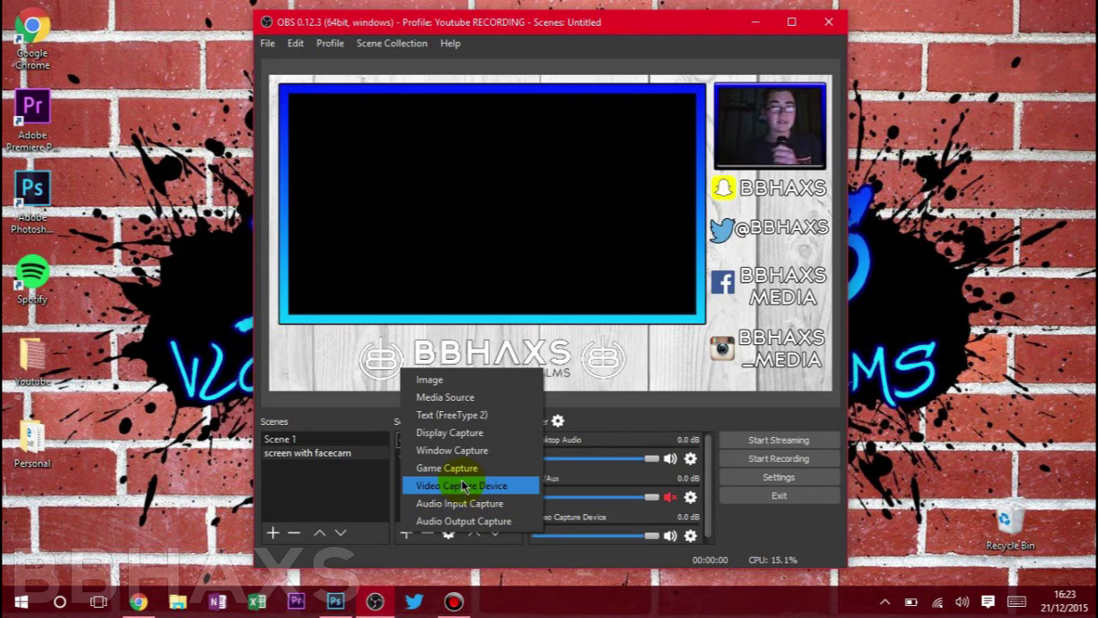
left_click(450, 433)
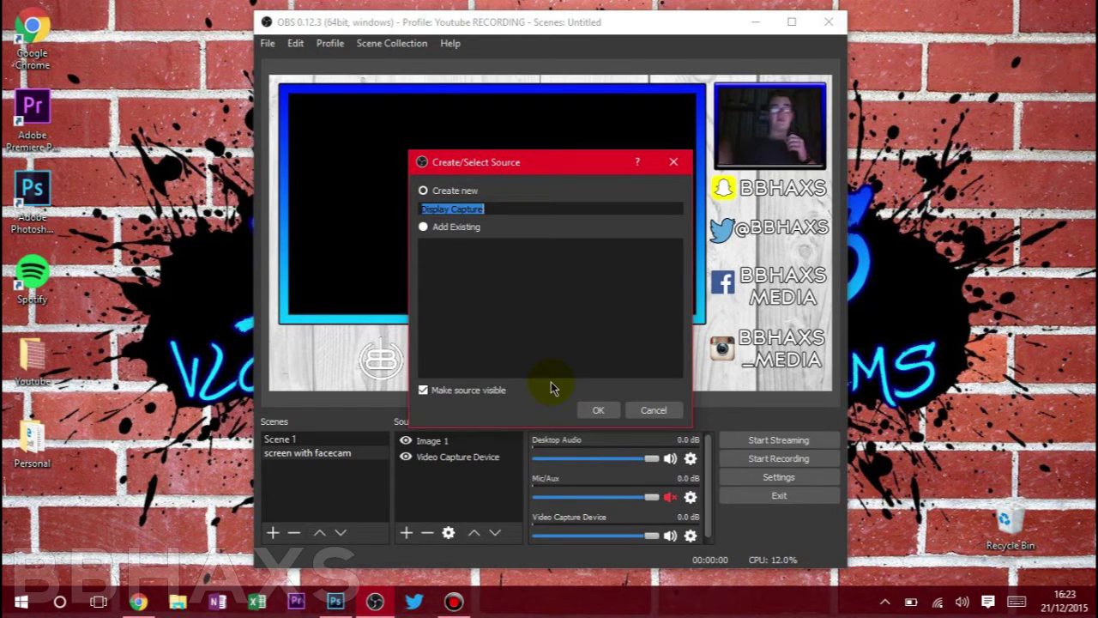
left_click(600, 412)
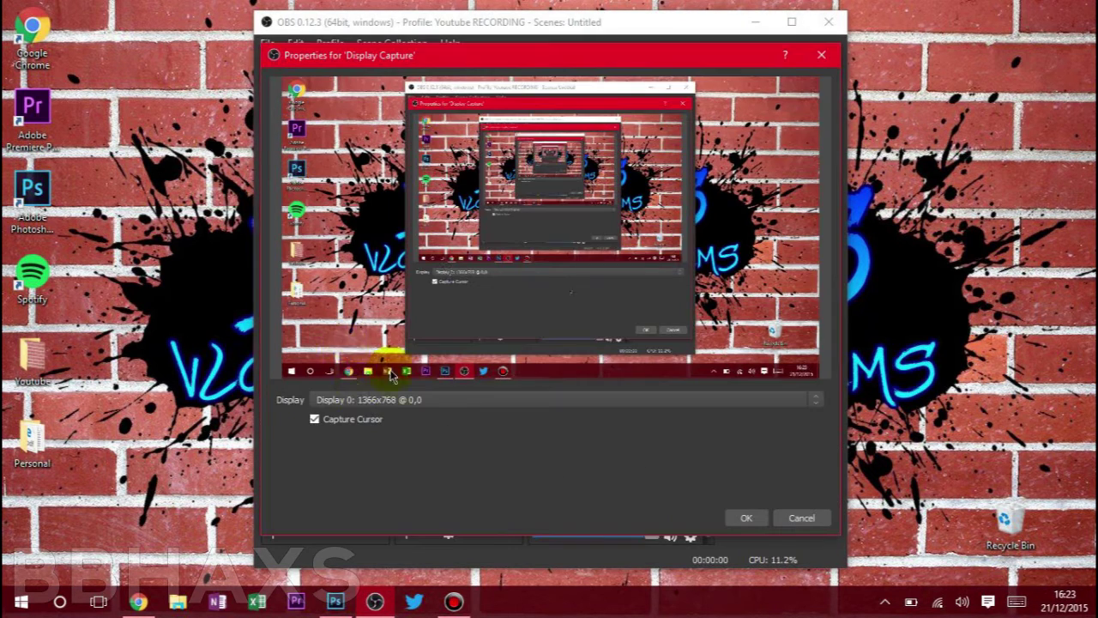
left_click(369, 400)
left_click(386, 424)
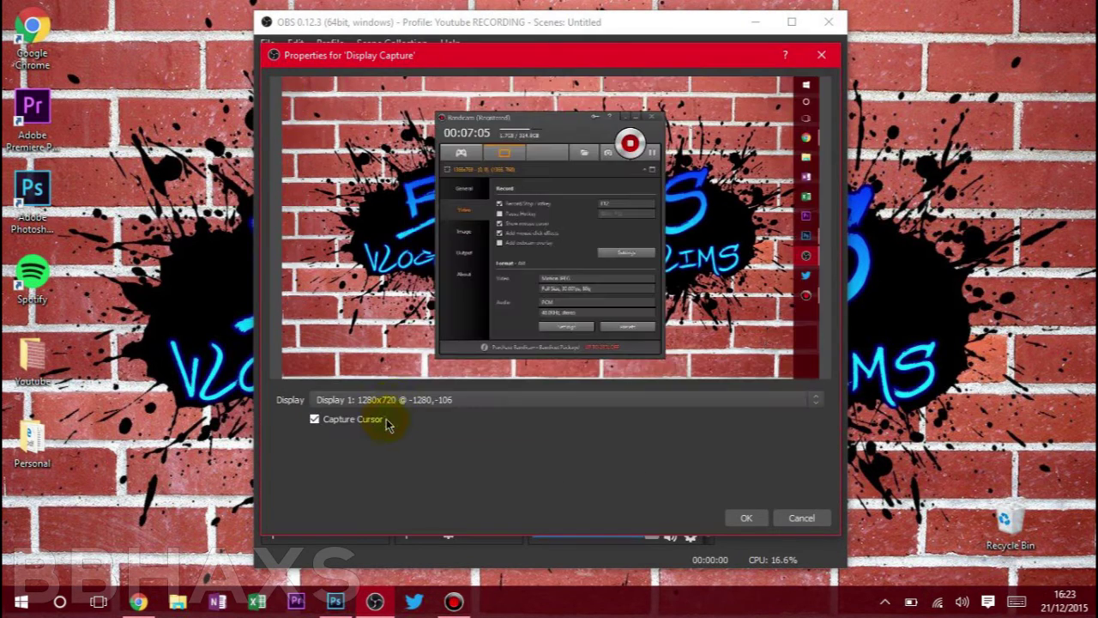
left_click(396, 405)
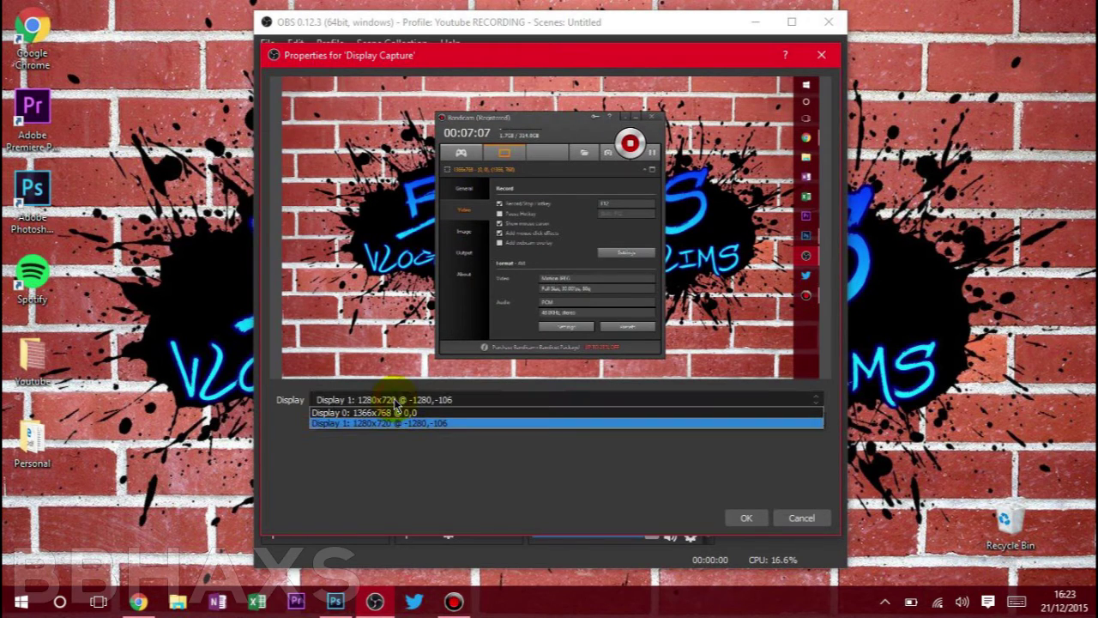
left_click(414, 403)
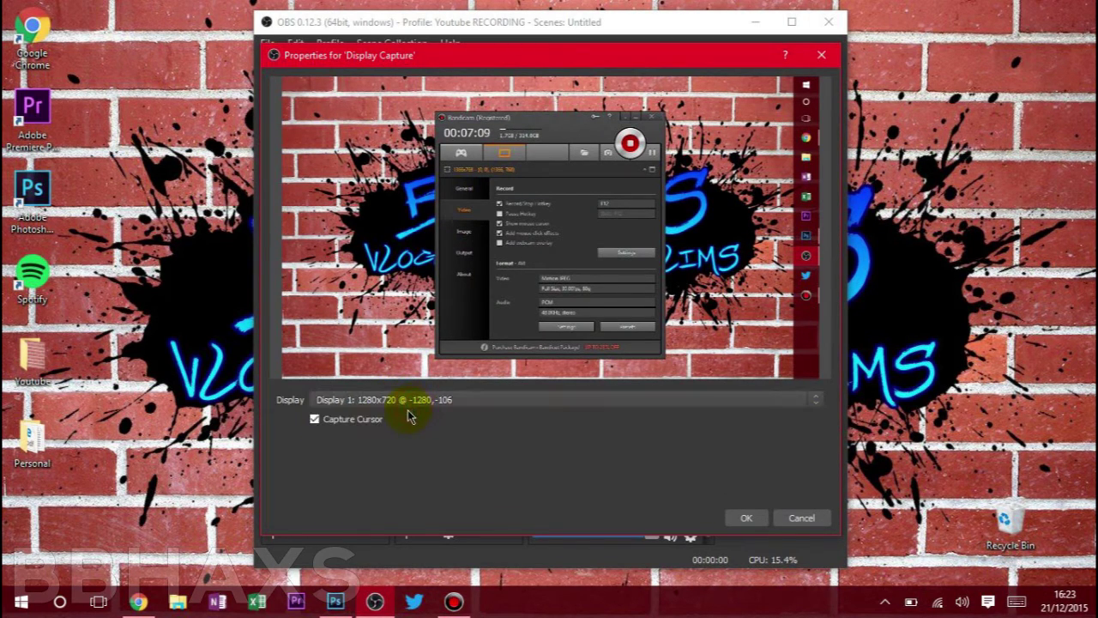
left_click(405, 403)
left_click(413, 420)
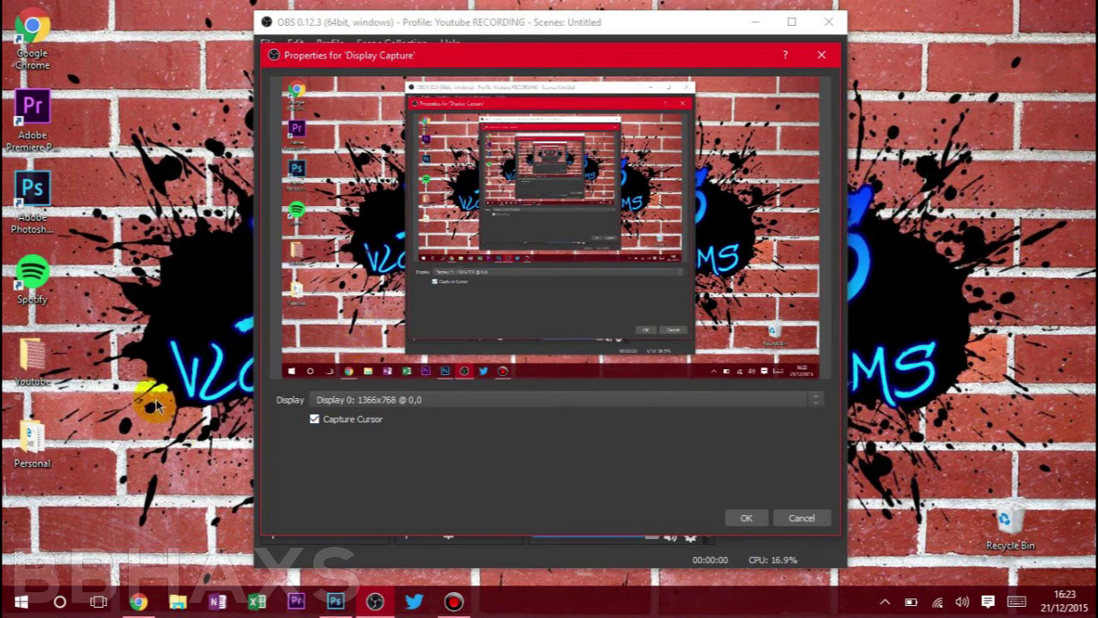
left_click(161, 446)
left_click(389, 485)
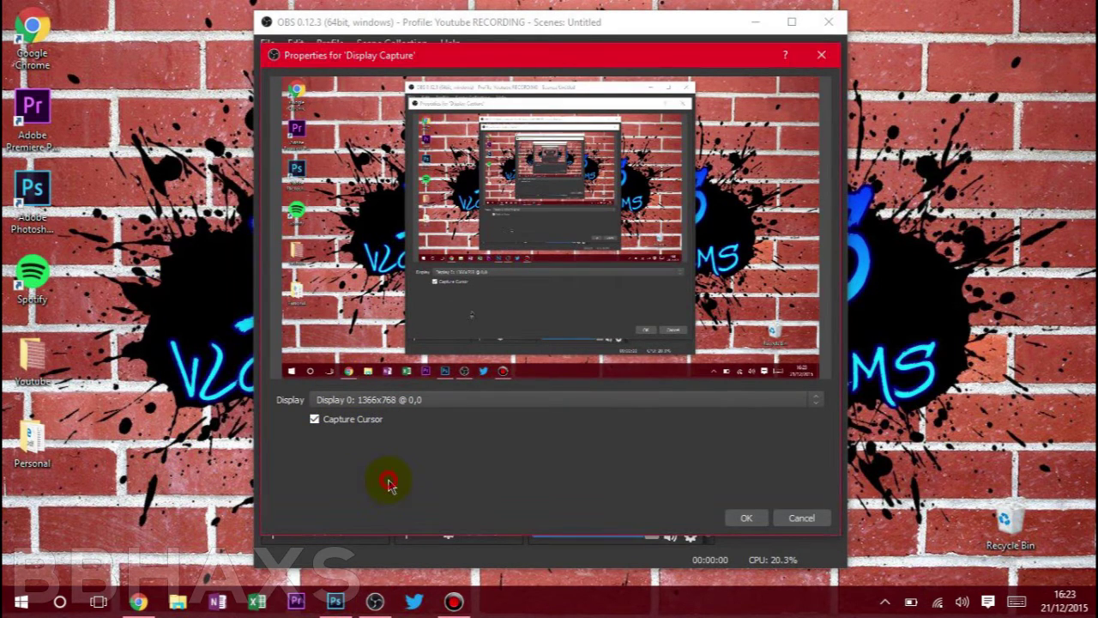
Stretch the display capture to the screen, then shrink it into the overlay's left frame.
left_click(746, 517)
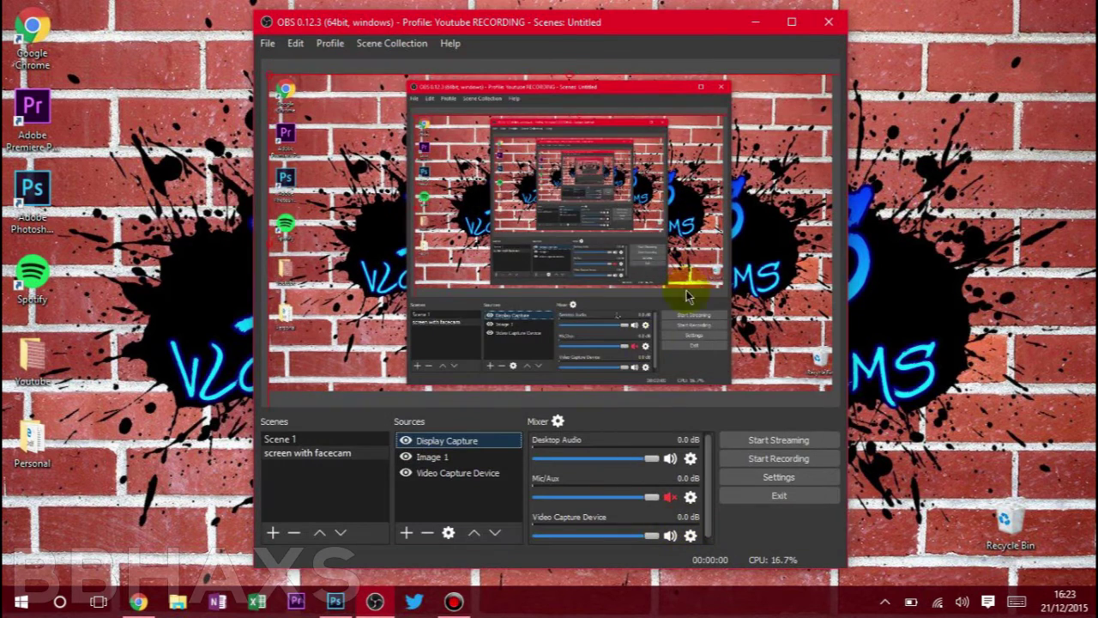
right_click(477, 213)
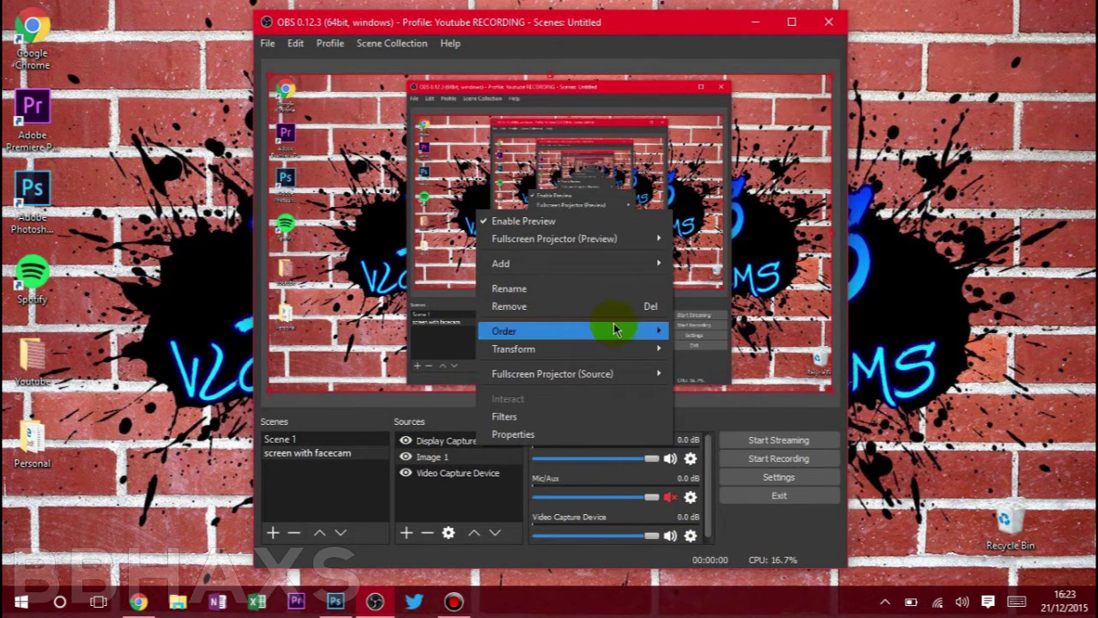
mouse_move(624, 335)
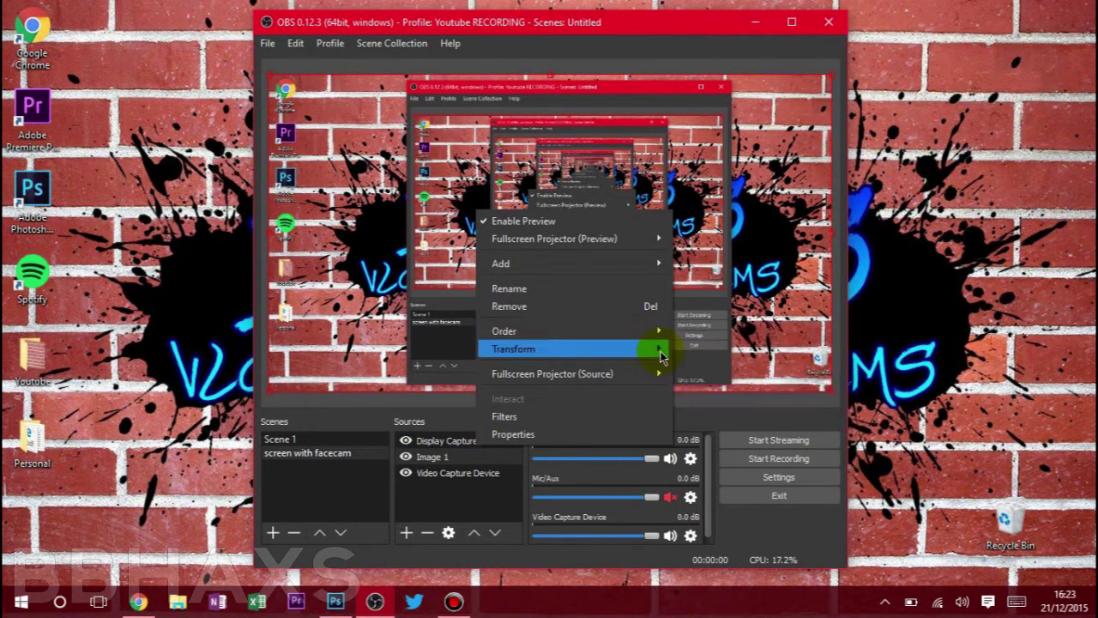
mouse_move(657, 352)
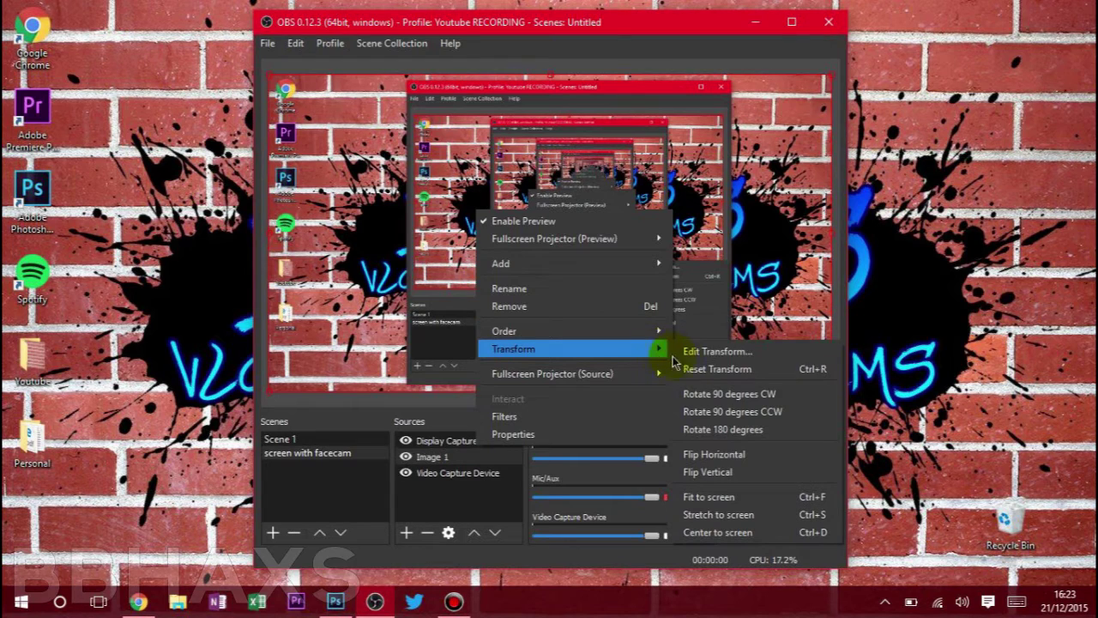
left_click(787, 502)
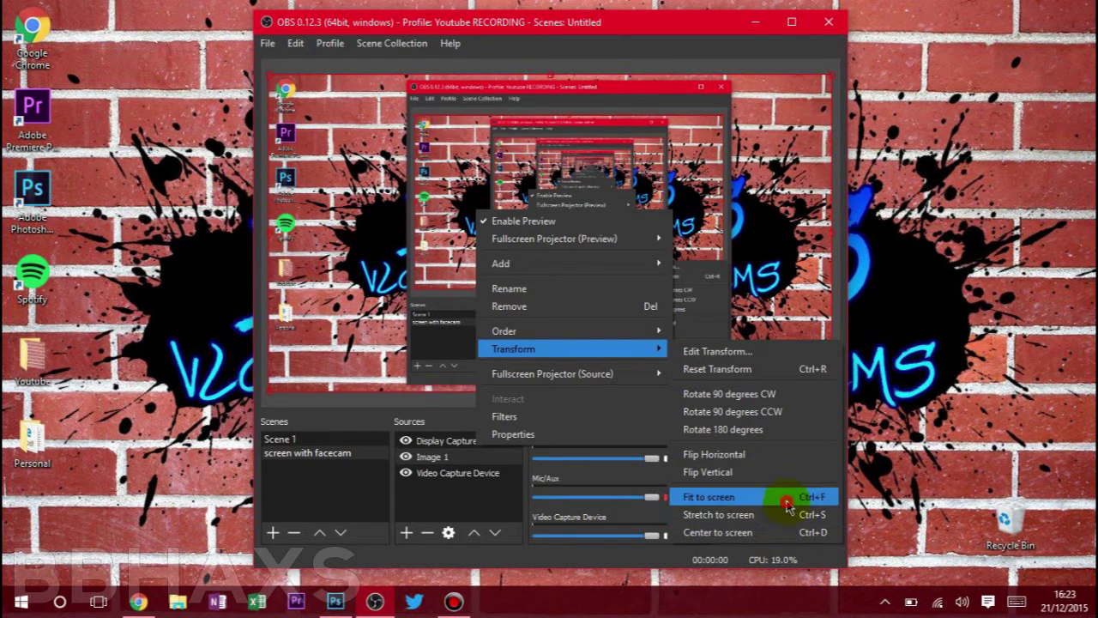
right_click(709, 351)
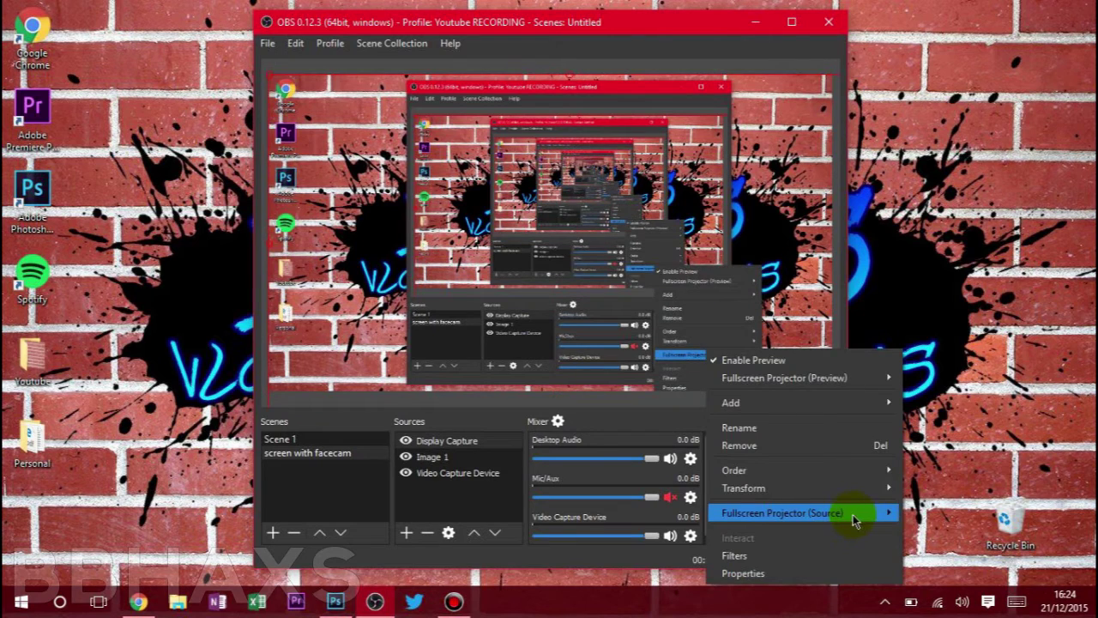
mouse_move(862, 487)
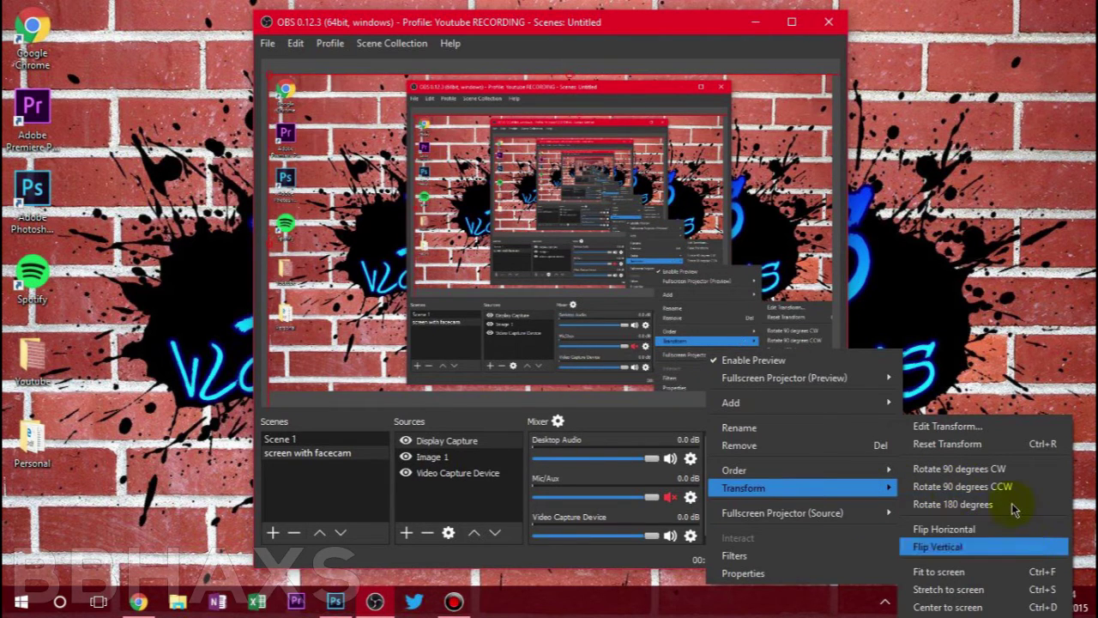
left_click(1007, 587)
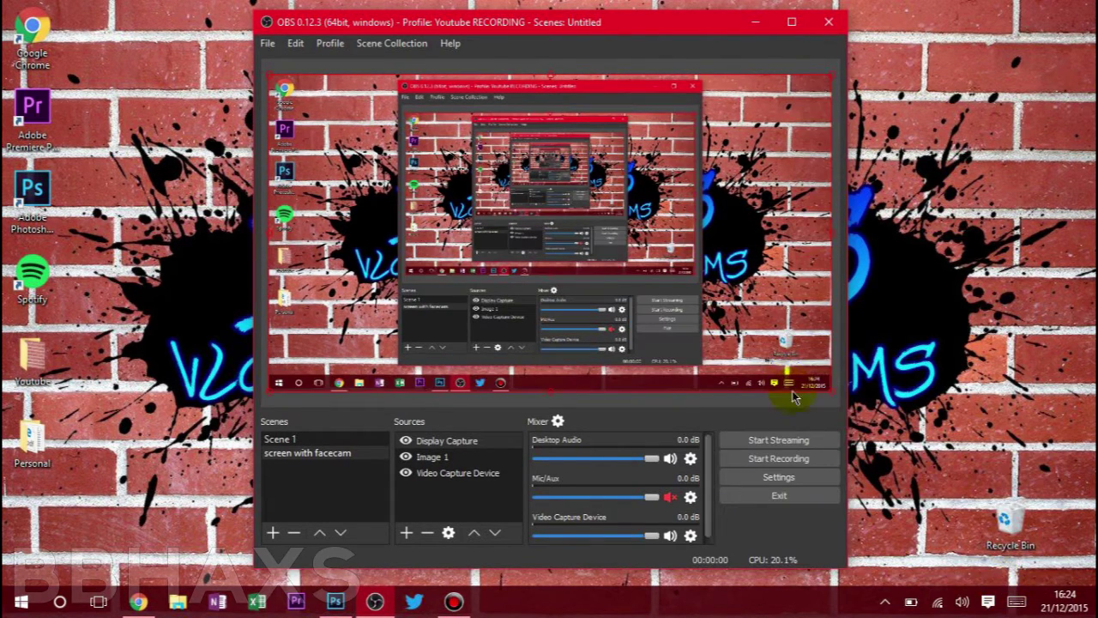
left_click_drag(830, 395, 479, 176)
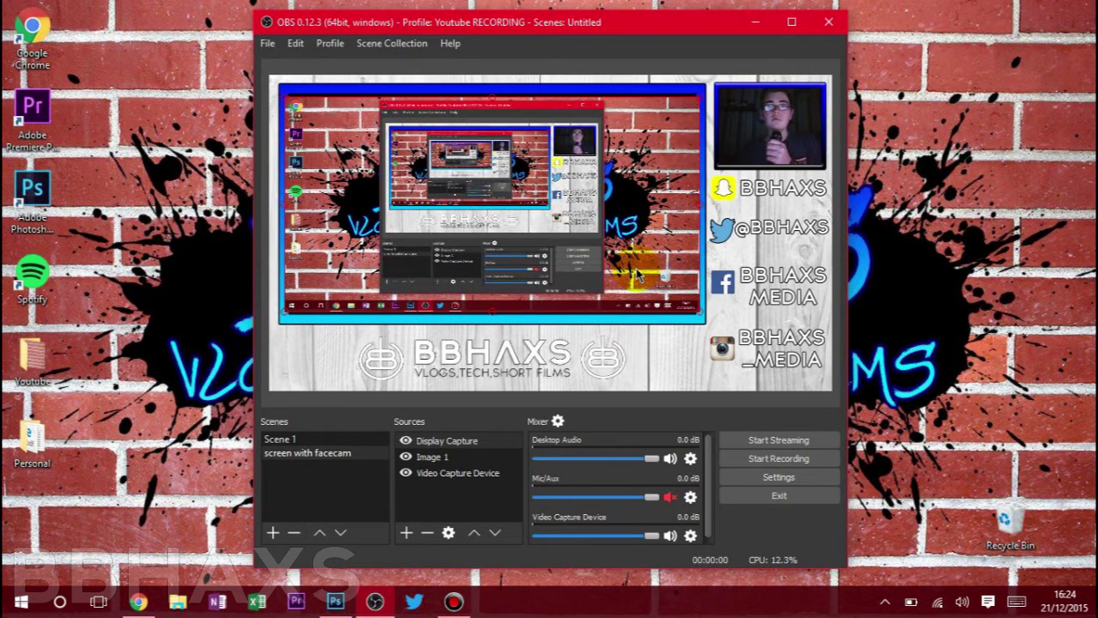
left_click(706, 73)
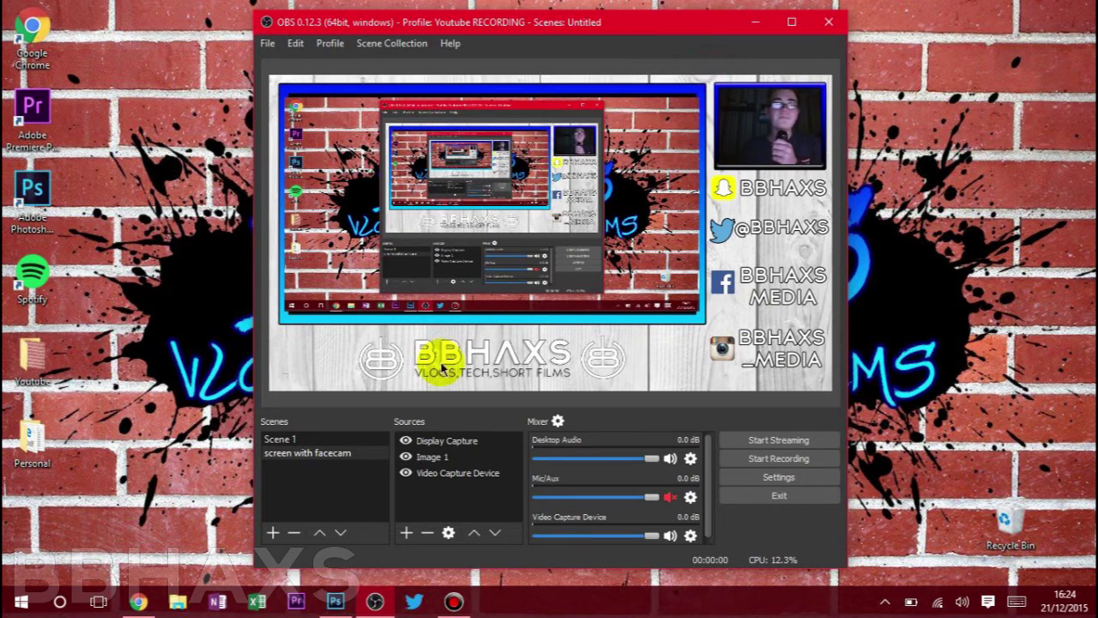
Move Display Capture to the bottom of the Sources list, beneath overlay and webcam.
left_click(461, 444)
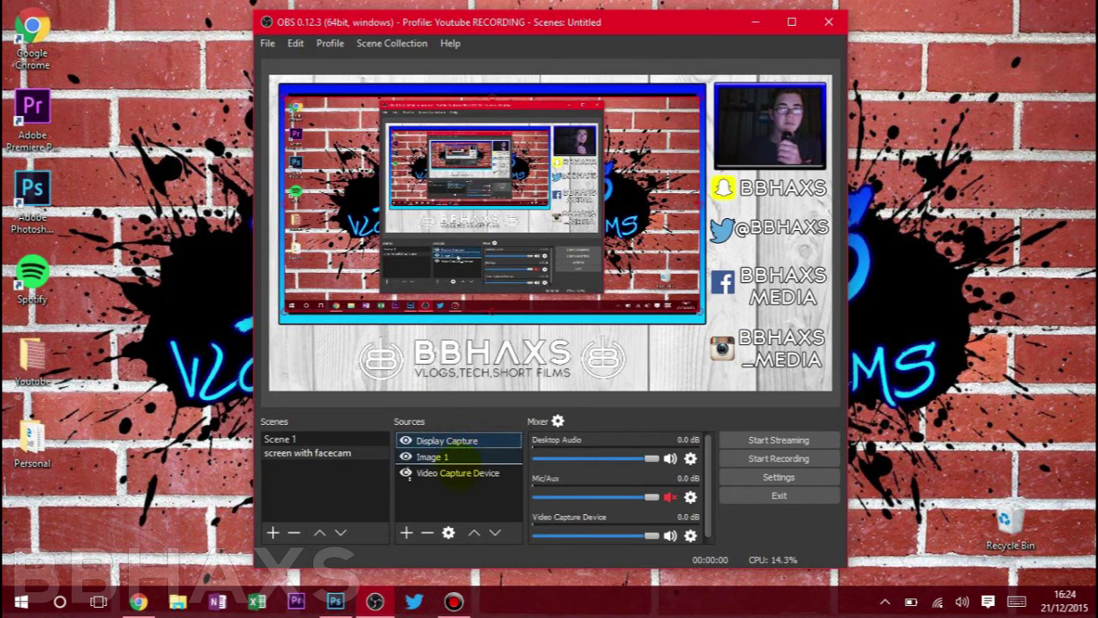
left_click_drag(460, 487, 461, 491)
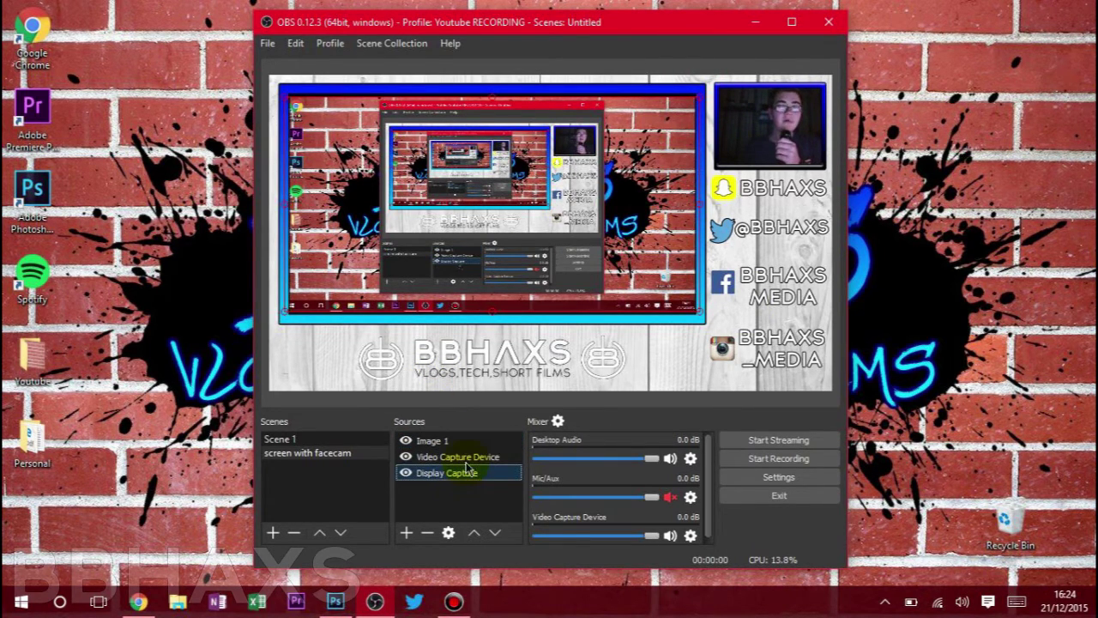
left_click(716, 73)
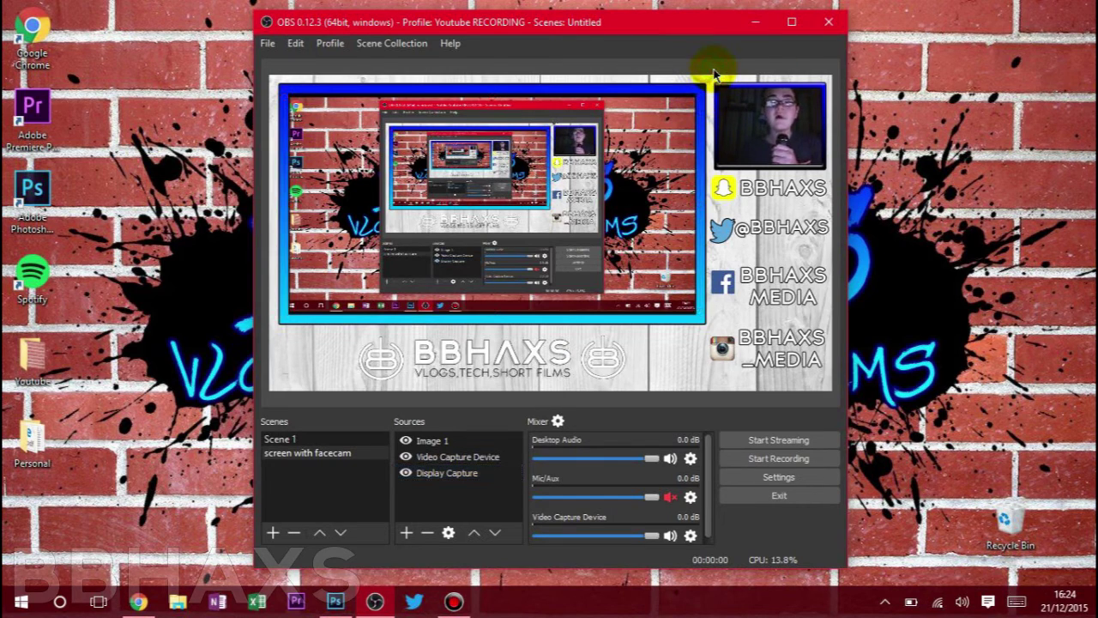
Create Scene 2 with an Image 2 source showing the TECHNICAL.jpg Please Stand By graphic.
left_click(259, 526)
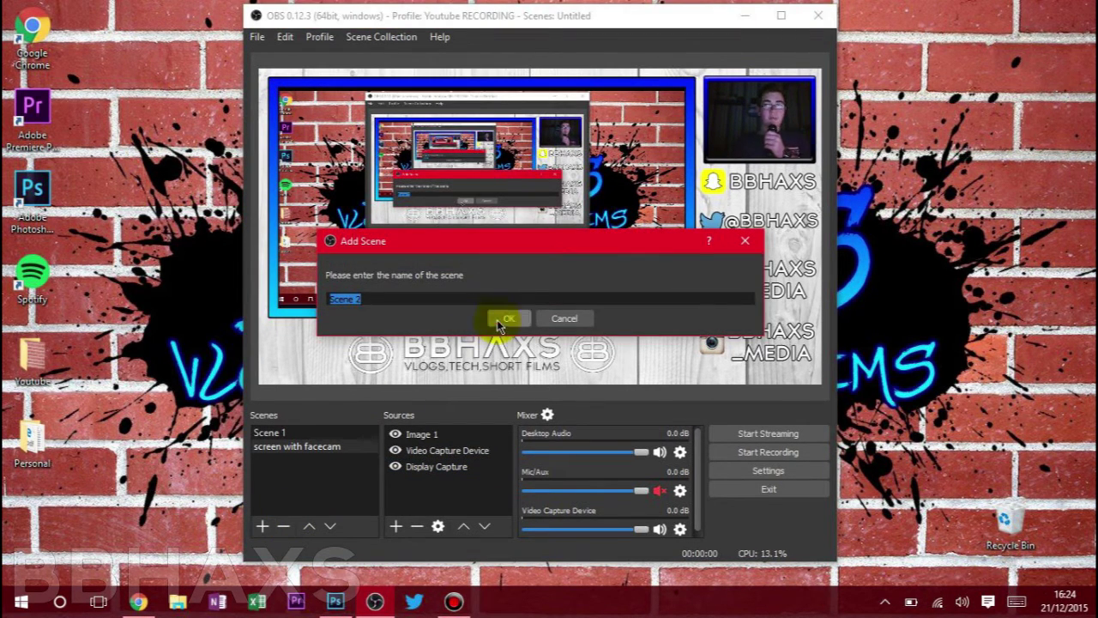
left_click(500, 323)
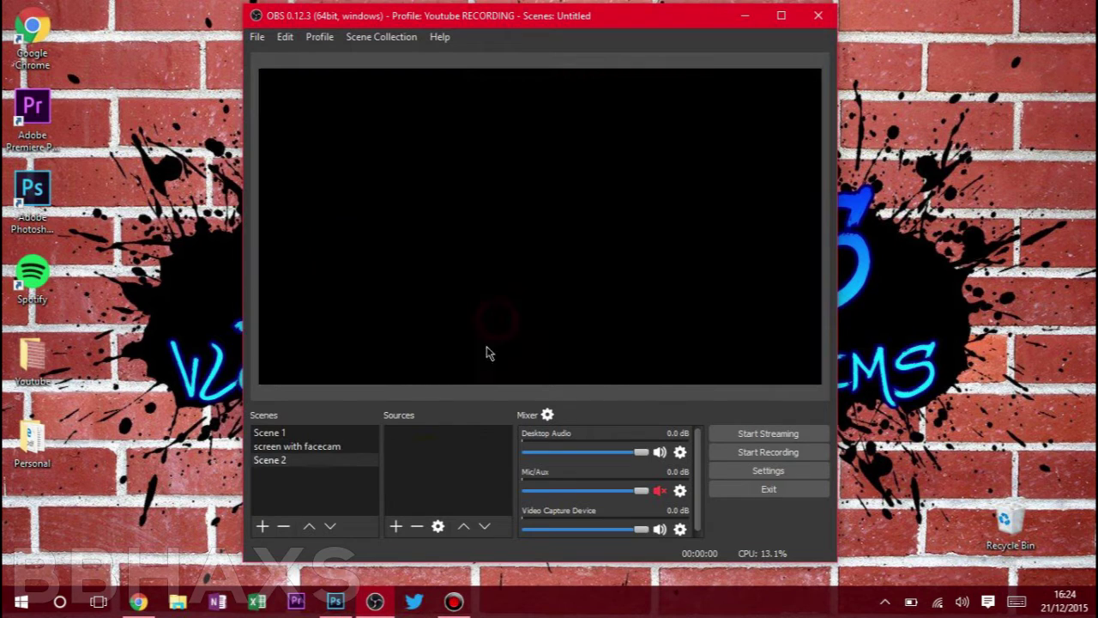
left_click(395, 526)
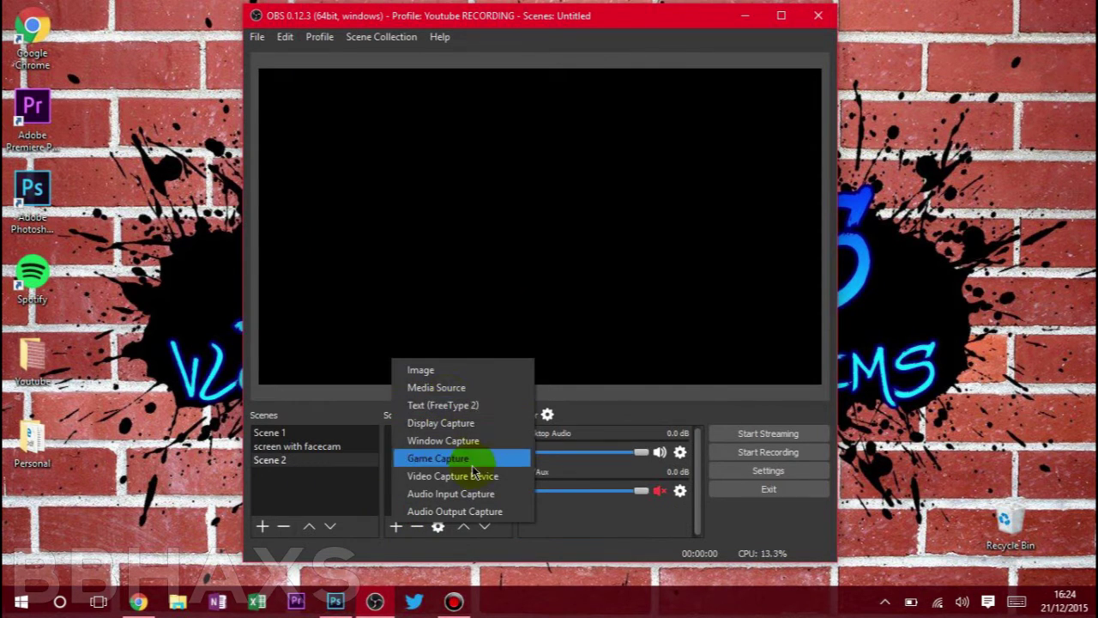
left_click(469, 375)
left_click(567, 401)
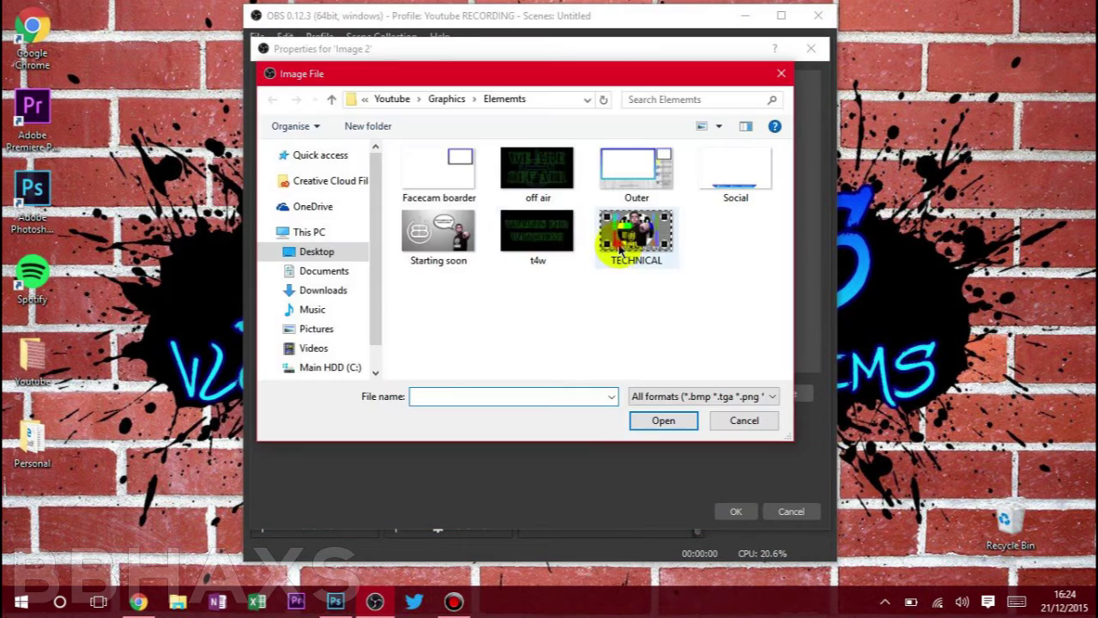
left_click(619, 245)
left_click(686, 419)
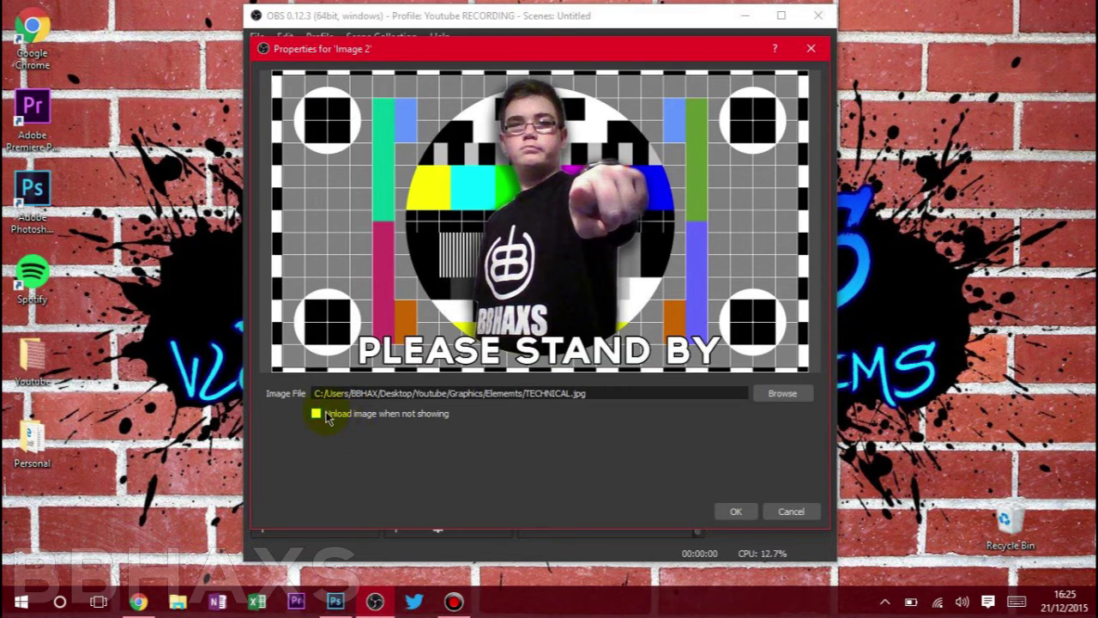
left_click(743, 511)
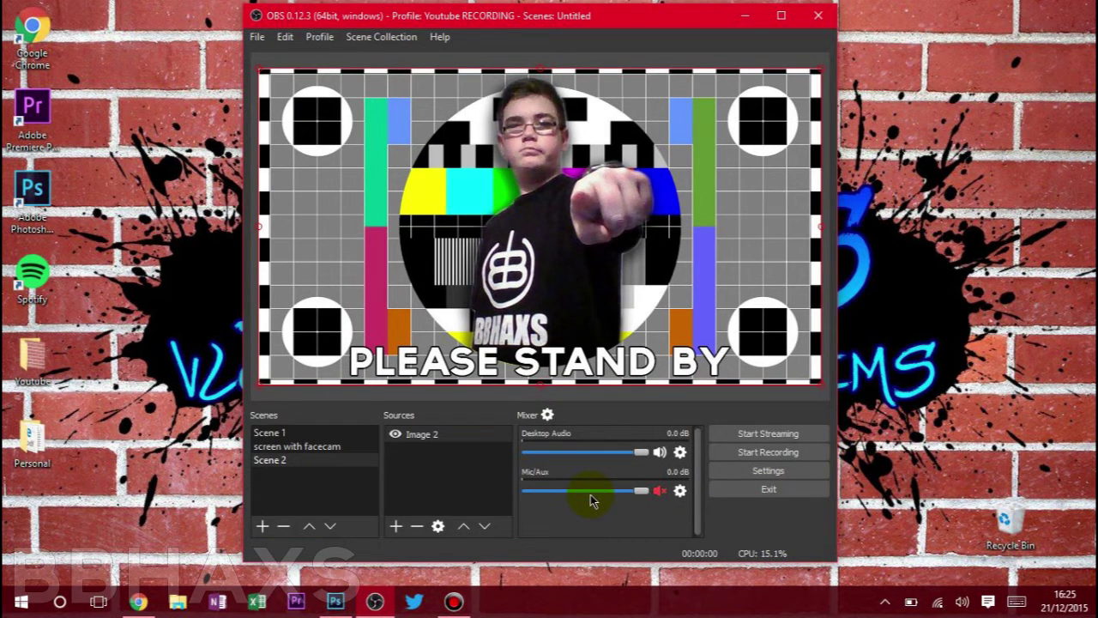
Preview the starting soon, screen with facecam and Please Stand By scenes, then switch to Chrome.
left_click(309, 431)
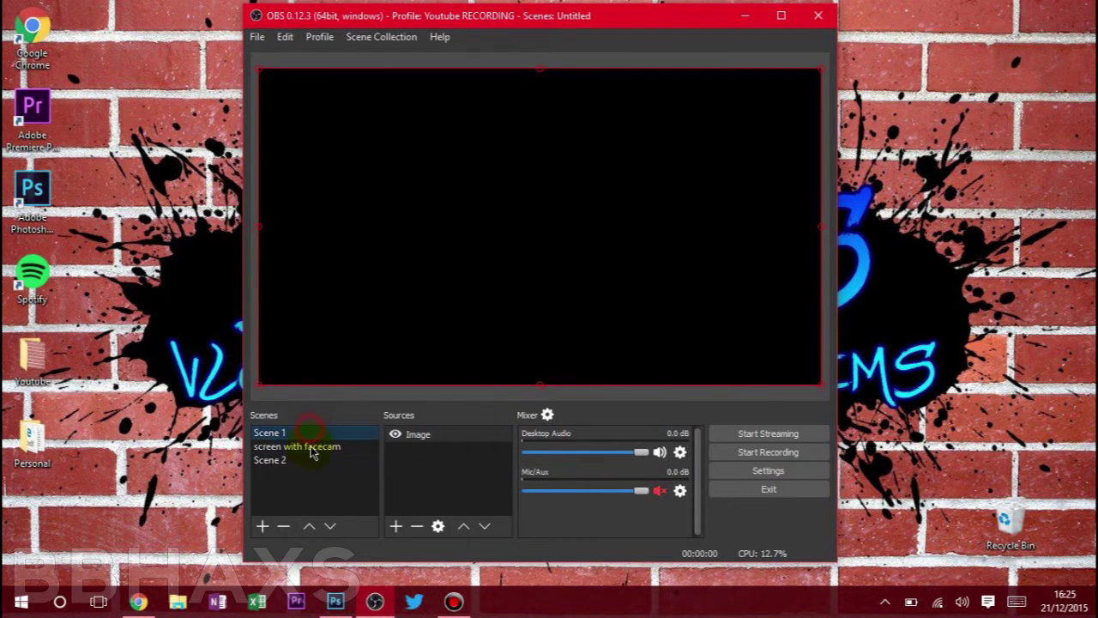
left_click(311, 447)
left_click(301, 463)
left_click(310, 433)
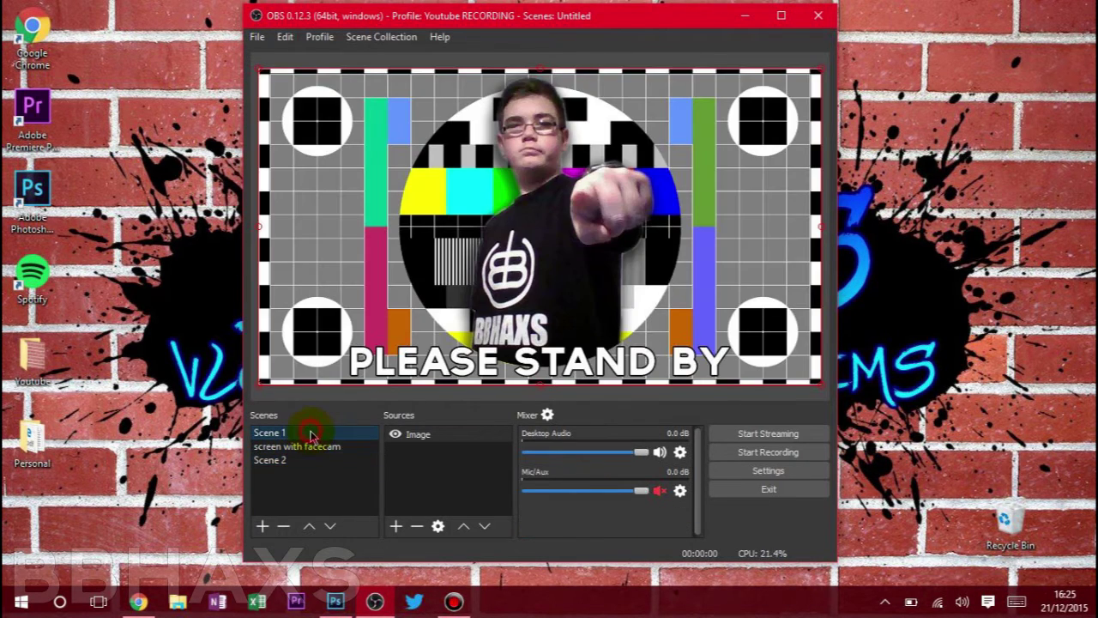
left_click(320, 464)
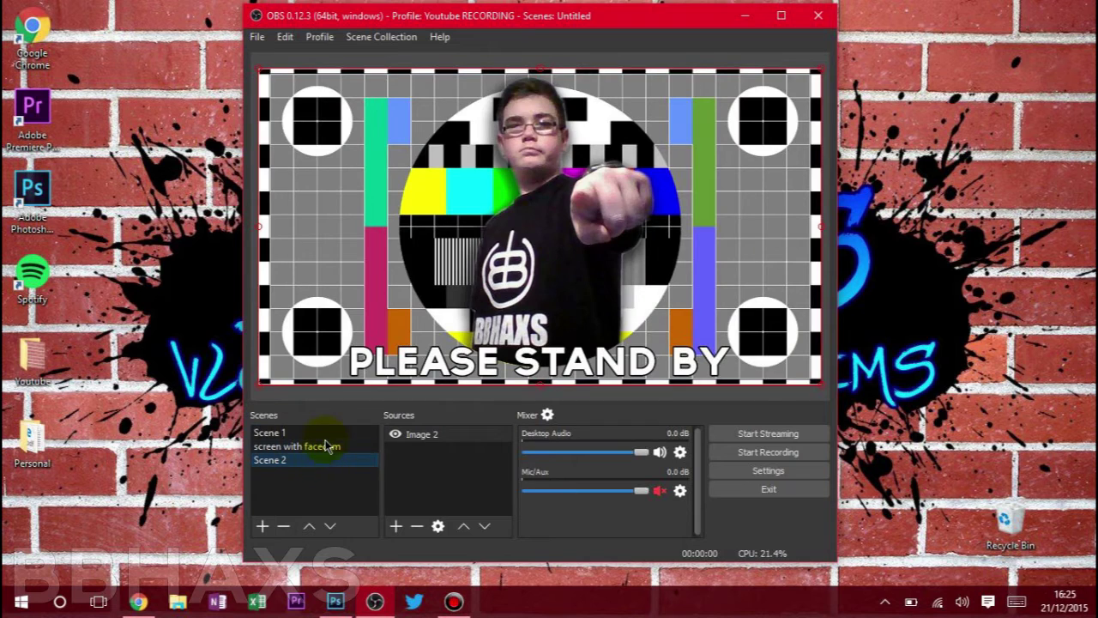
left_click(325, 436)
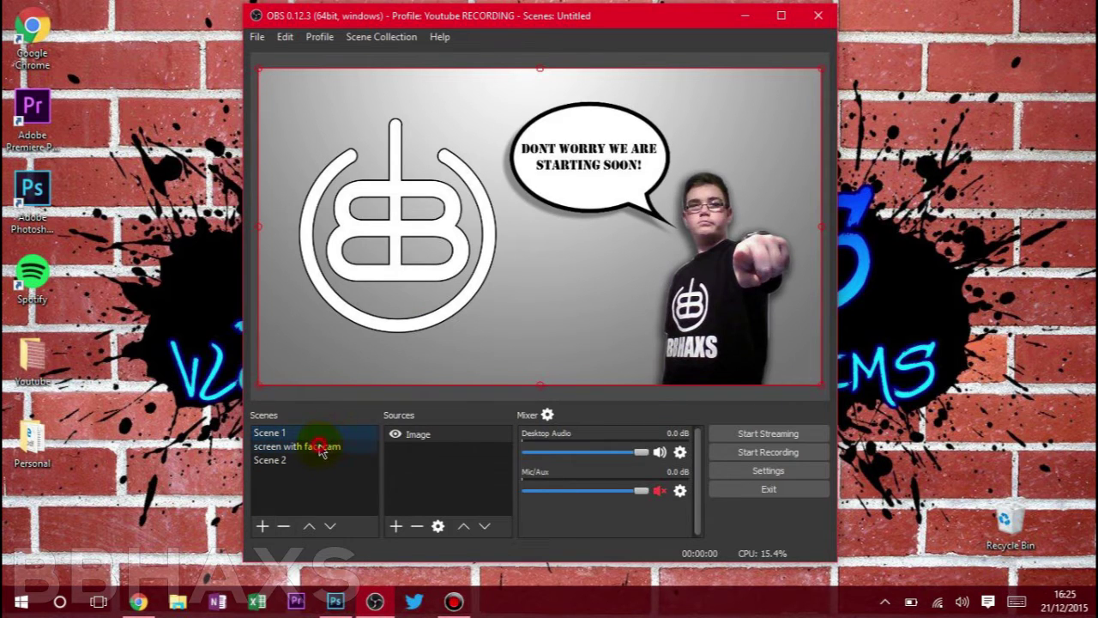
left_click(322, 447)
left_click(309, 464)
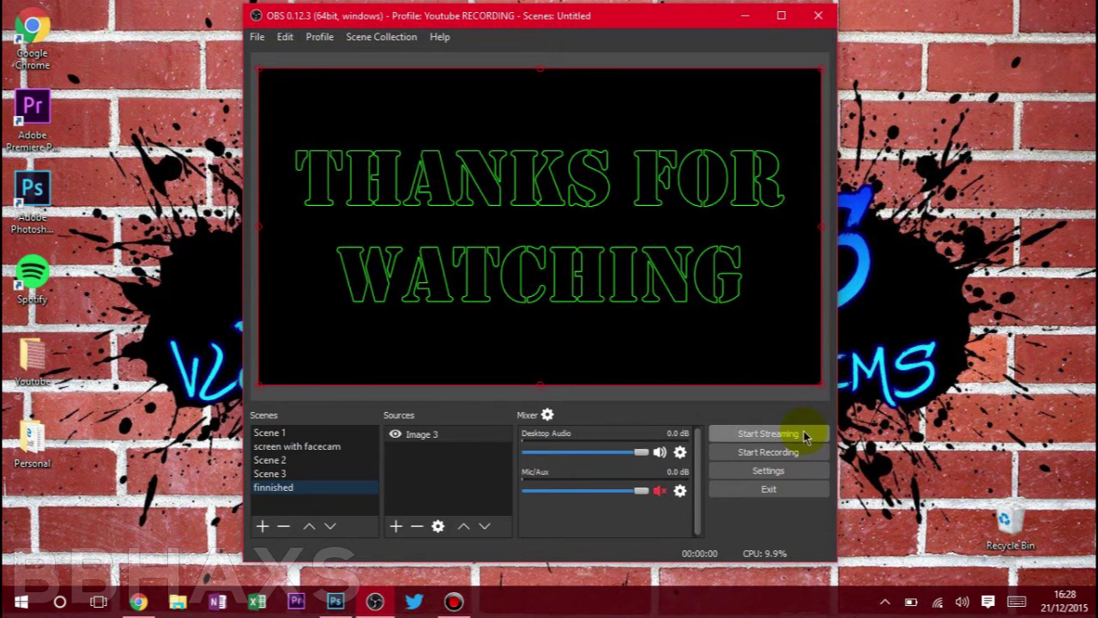
left_click(138, 602)
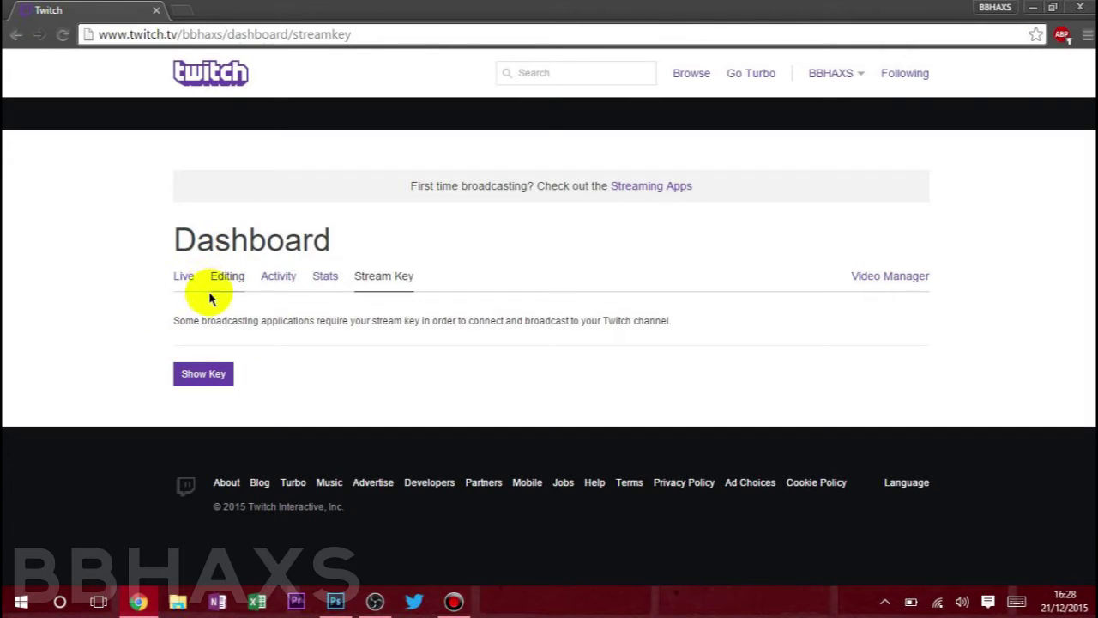
Open Twitch's Live dashboard and scroll through the broadcast title, offline preview and chat.
left_click(185, 278)
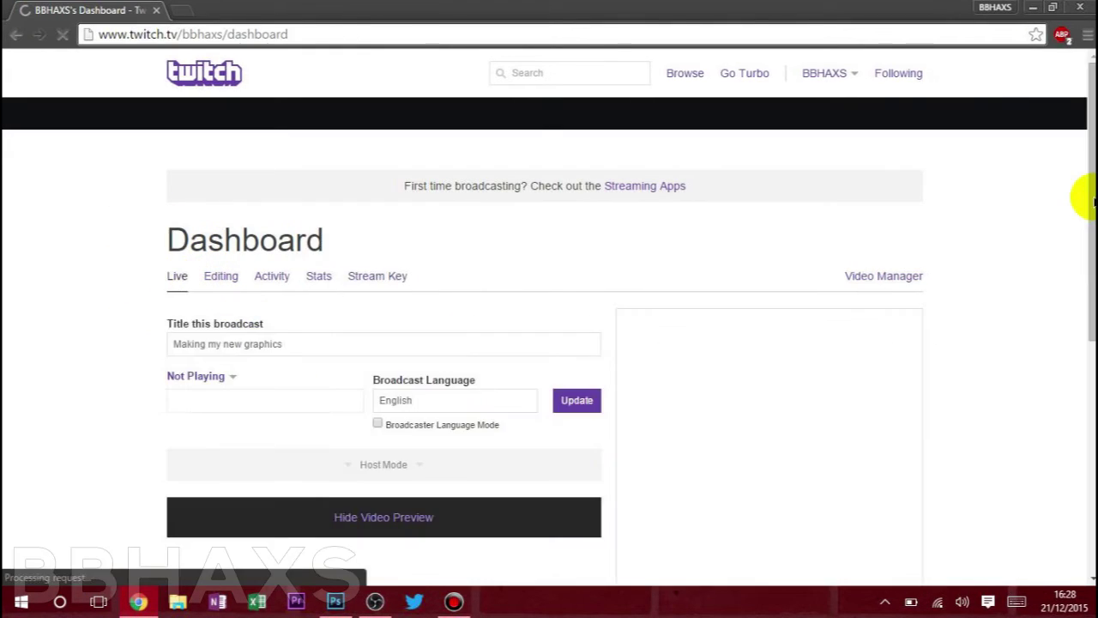
scroll(1090, 179, "down", 5)
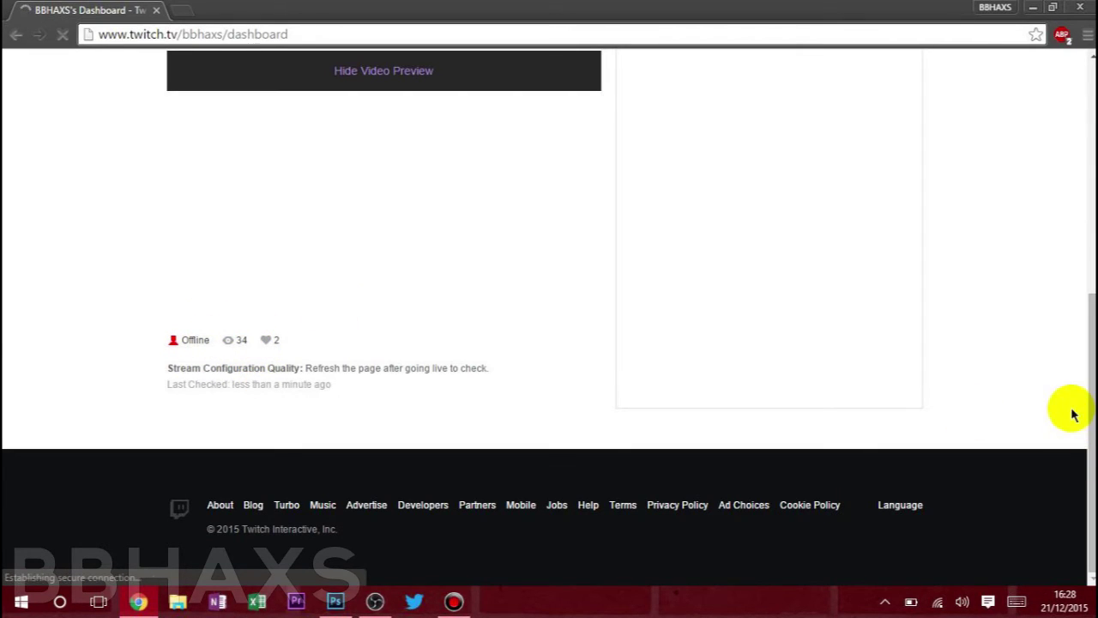
scroll(1073, 414, "up", 5)
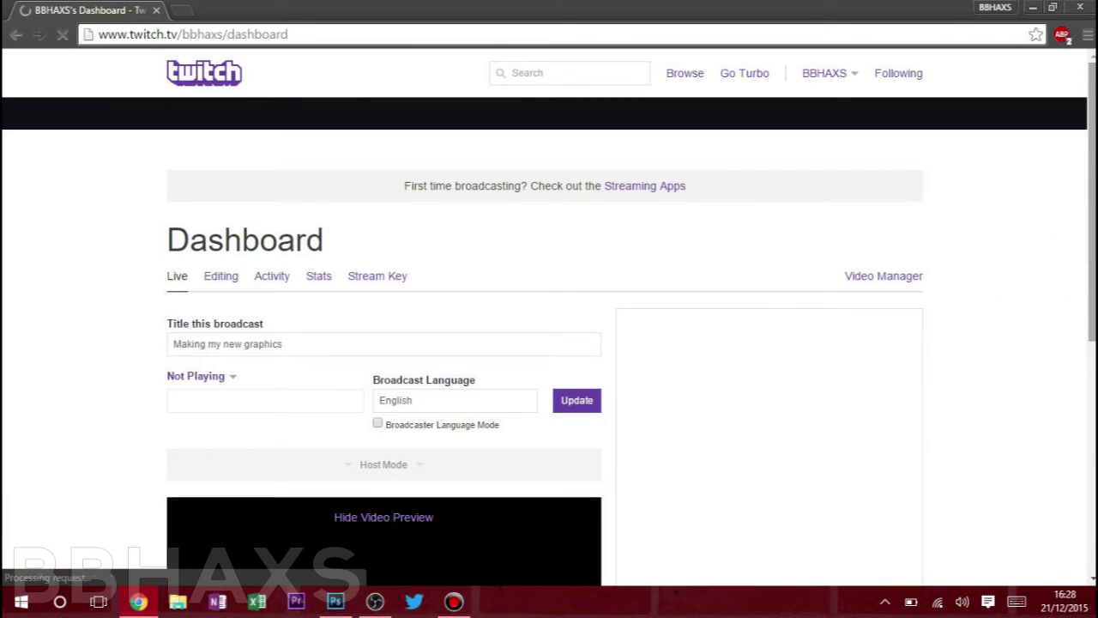
scroll(103, 88, "down", 5)
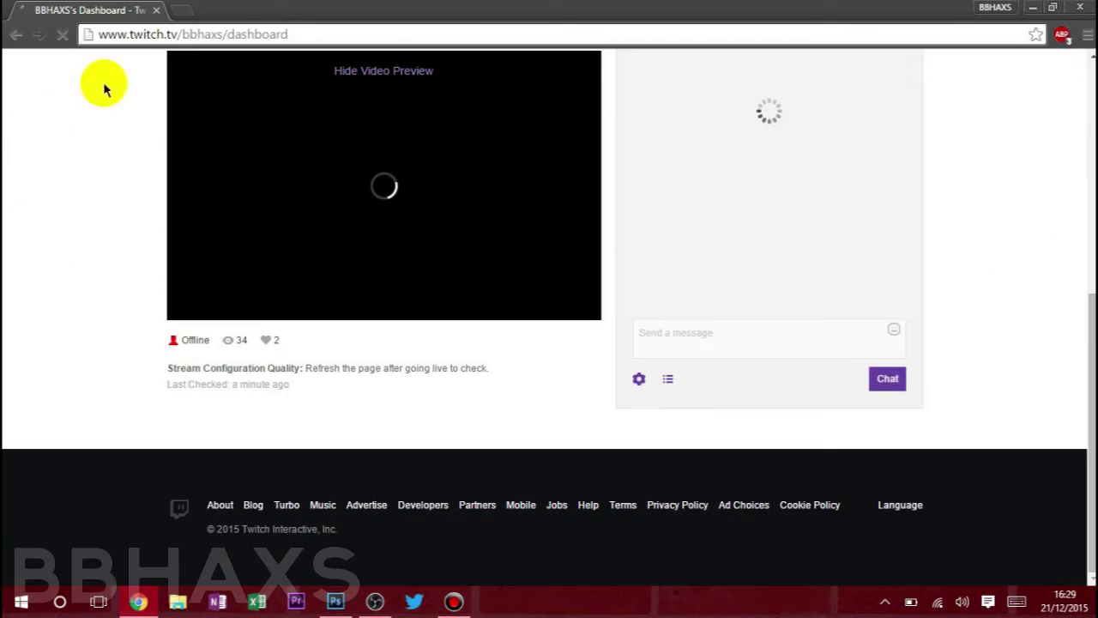